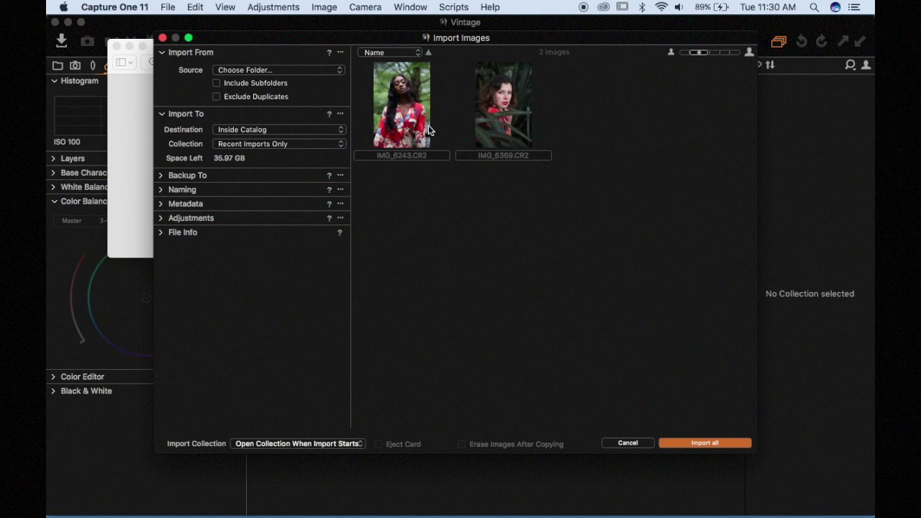
Select portraits IMG_6243 and IMG_6369 and import both into the Vintage catalog.
left_click(429, 129)
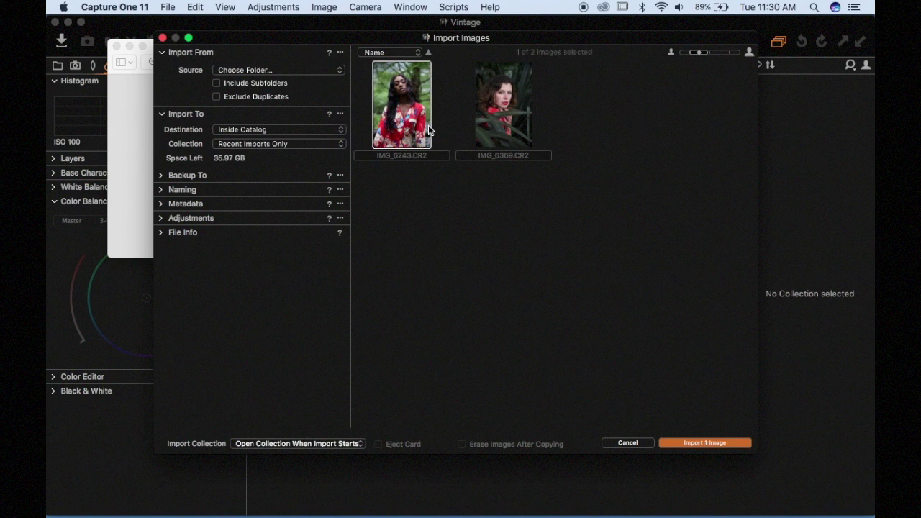
left_click(515, 120, "super")
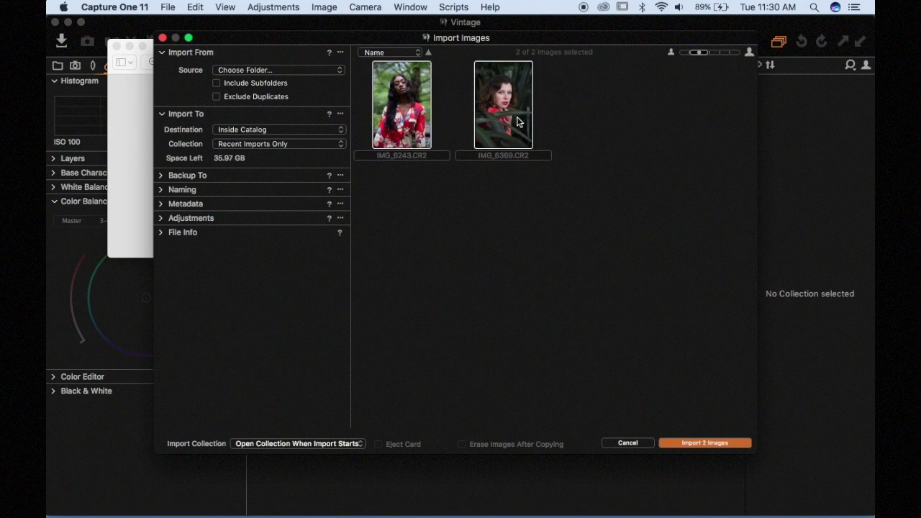
left_click(700, 443)
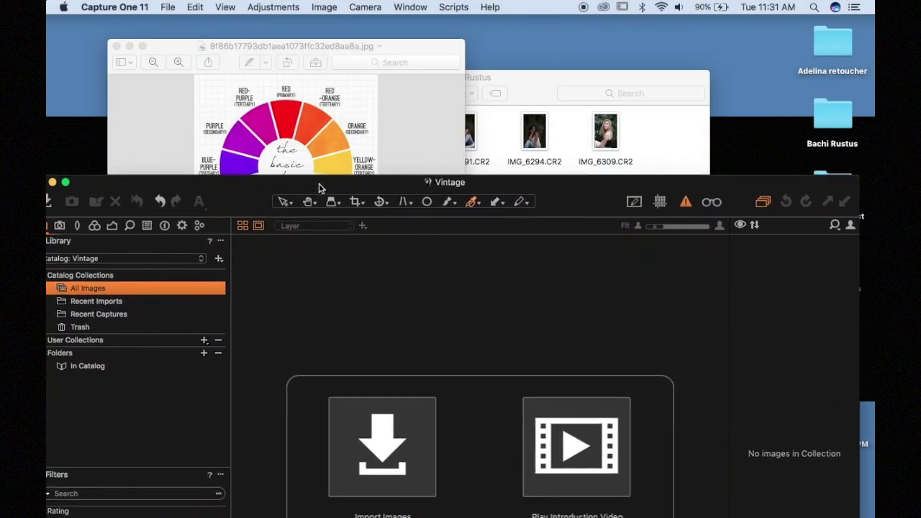
Drag the two CR2 raw files from the Finder folder onto Capture One's import.
left_click_drag(320, 188, 324, 190)
left_click(549, 93)
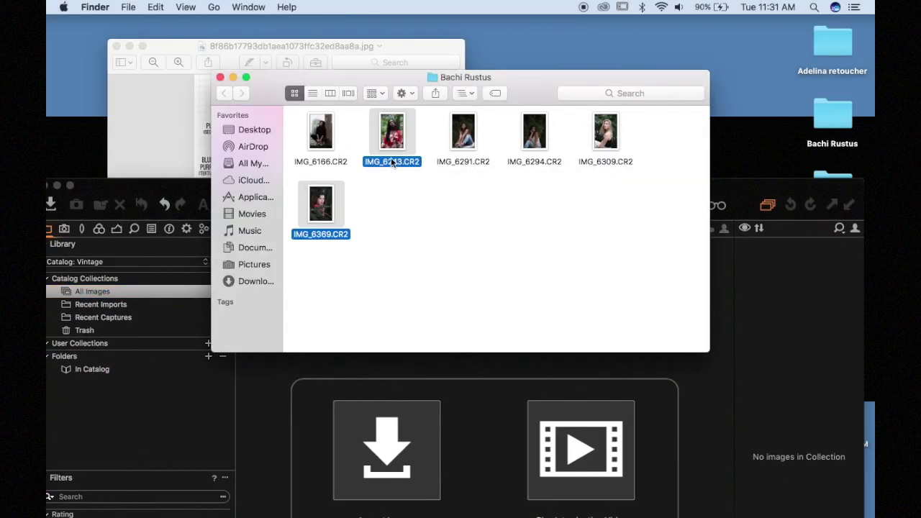
left_click_drag(392, 162, 477, 401)
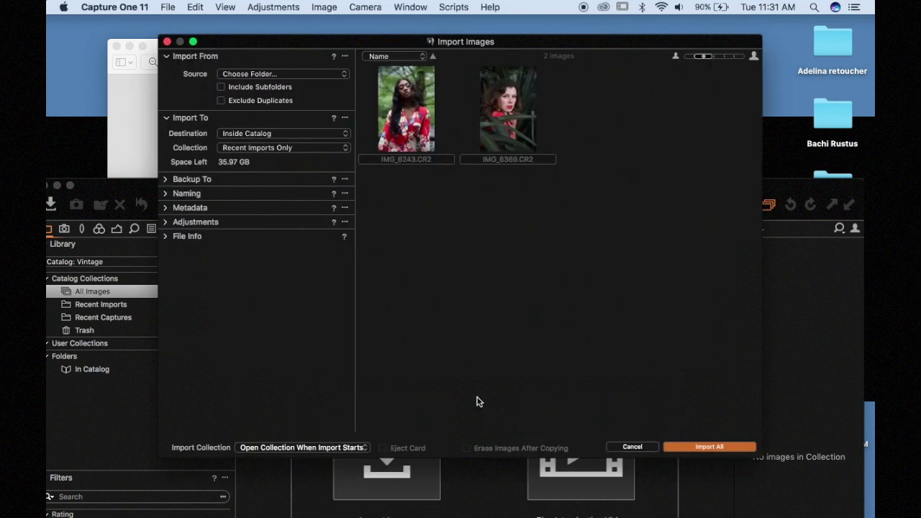
Import IMG_6243.CR2 and IMG_6369.CR2, then maximize the catalog window.
left_click(493, 115)
left_click(399, 95, "shift")
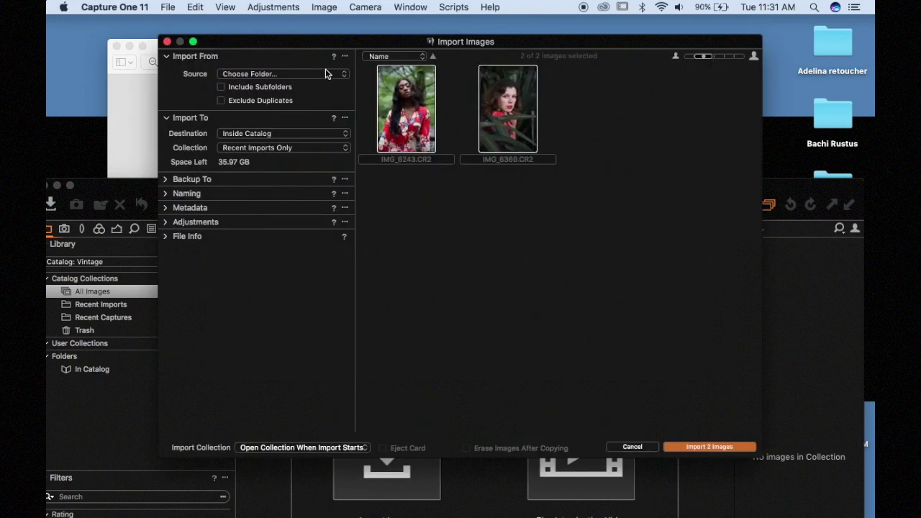
left_click(705, 451)
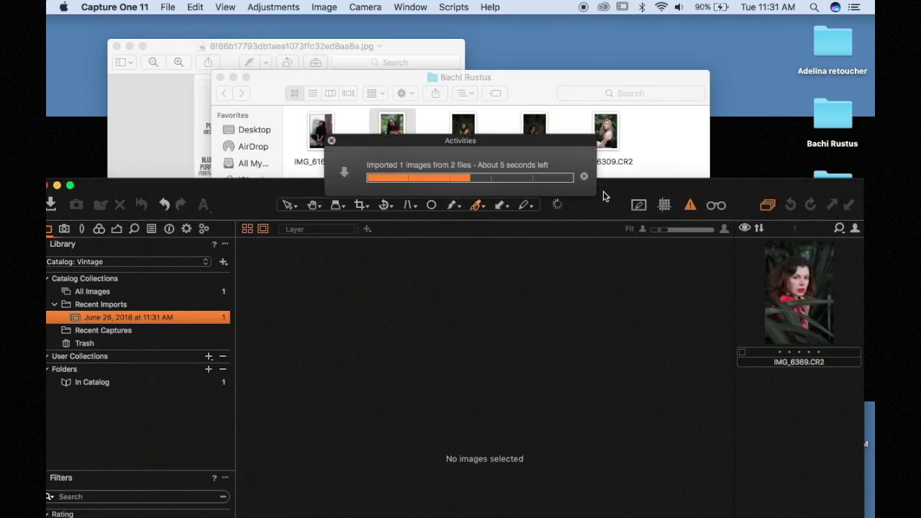
double_click(254, 193)
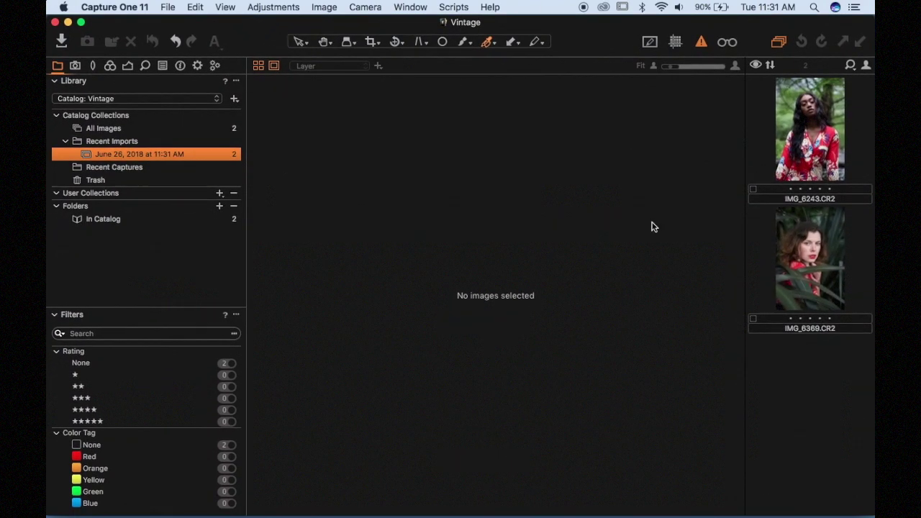
Load IMG_6369.CR2, the portrait among leaves, in the viewer.
left_click(797, 229)
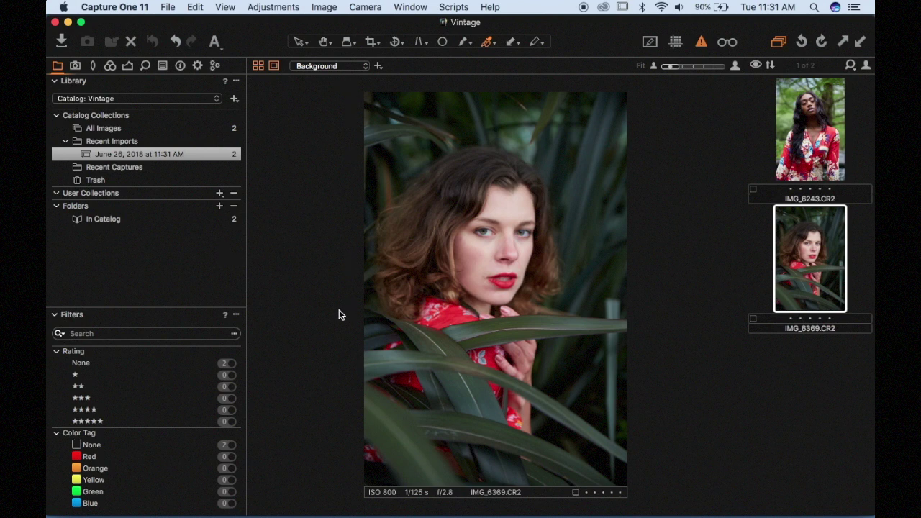
Restore Safari and browse the Pinterest 'vintage fashion photography' board for grading reference.
left_click(723, 505)
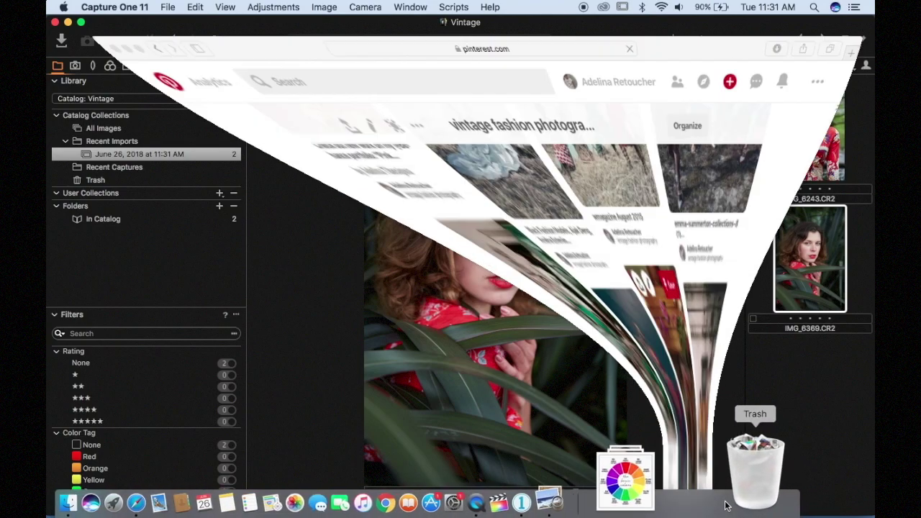
scroll(202, 317, "up", 5)
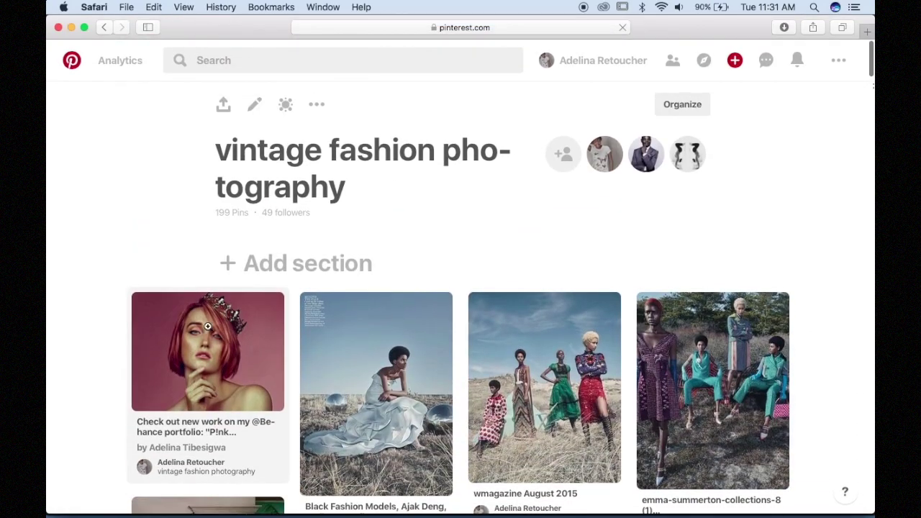
scroll(207, 326, "down", 10)
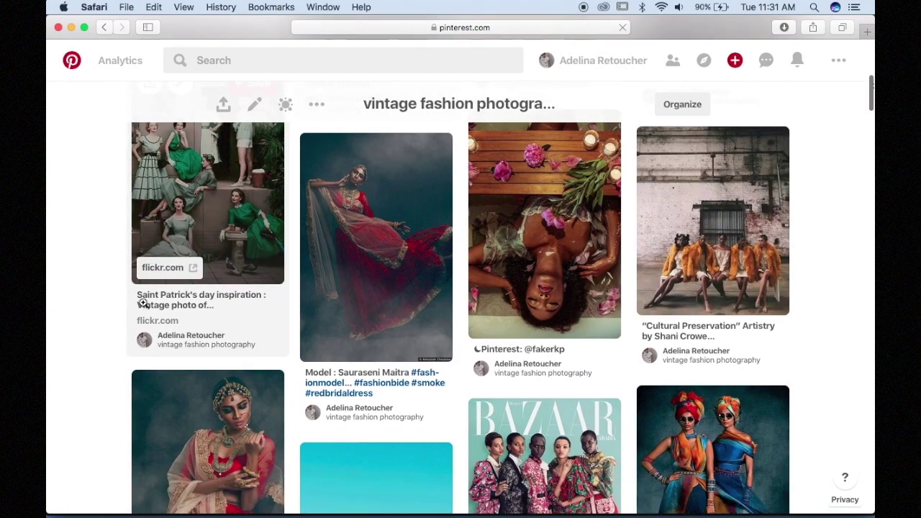
scroll(143, 303, "down", 10)
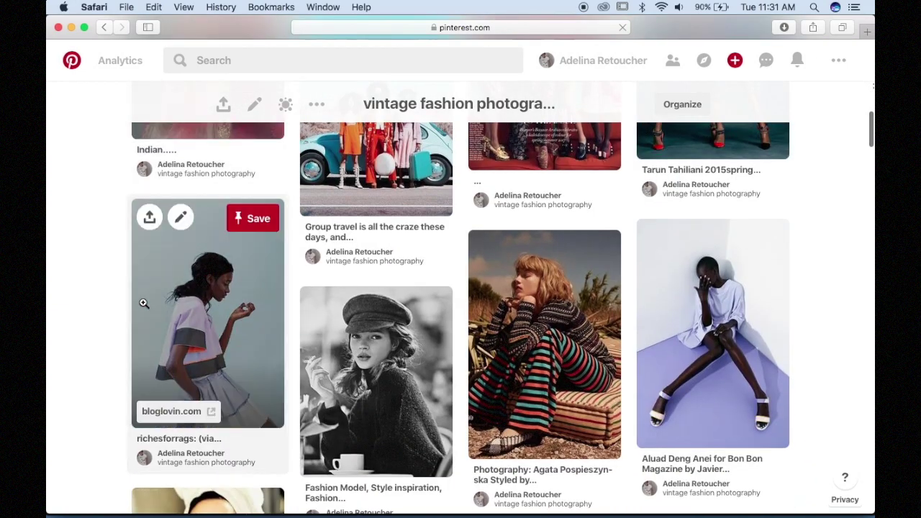
scroll(49, 291, "down", 8)
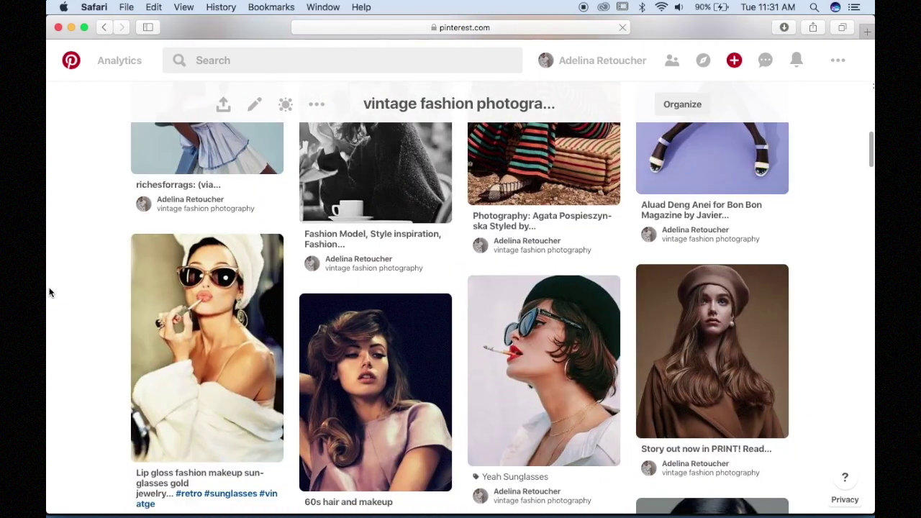
scroll(49, 291, "down", 5)
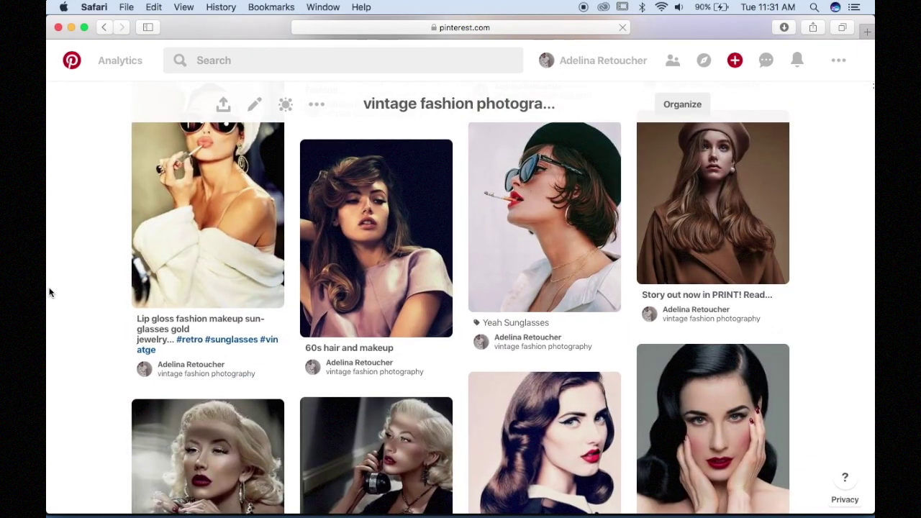
scroll(49, 292, "down", 9)
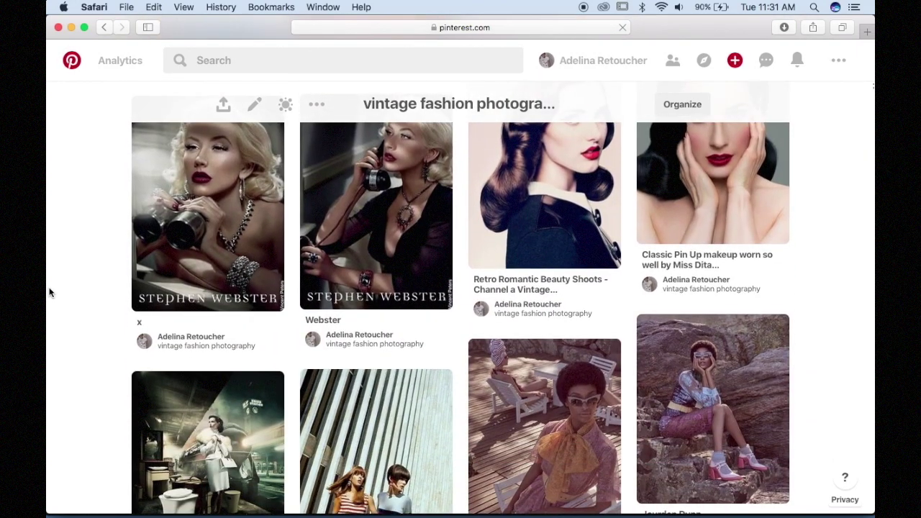
scroll(49, 291, "down", 15)
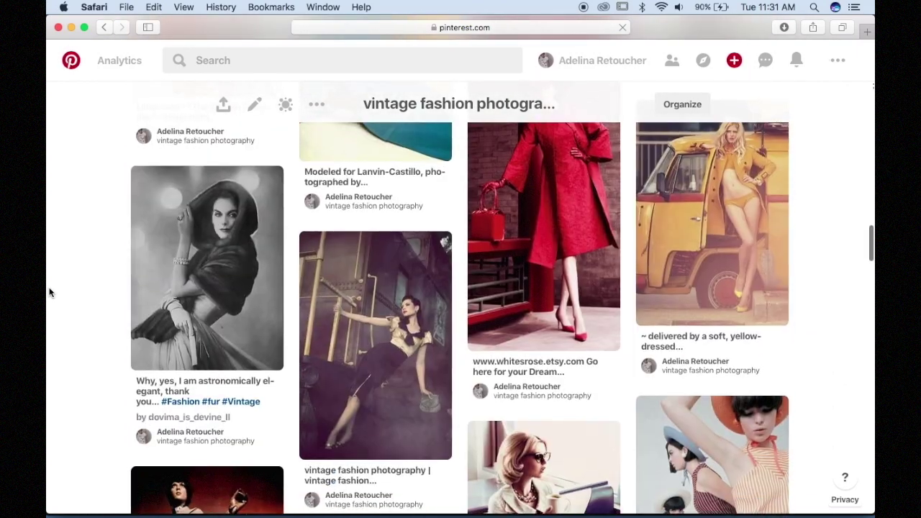
scroll(49, 291, "down", 7)
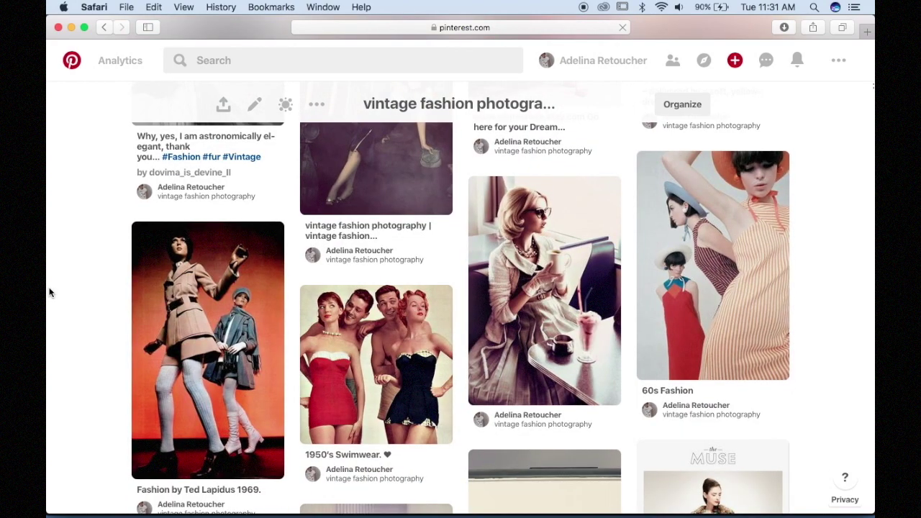
scroll(53, 256, "down", 8)
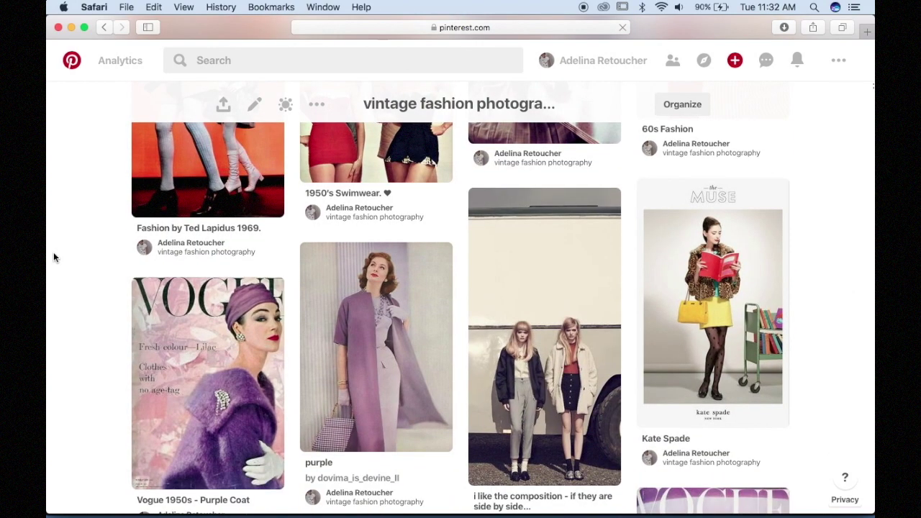
scroll(54, 256, "down", 13)
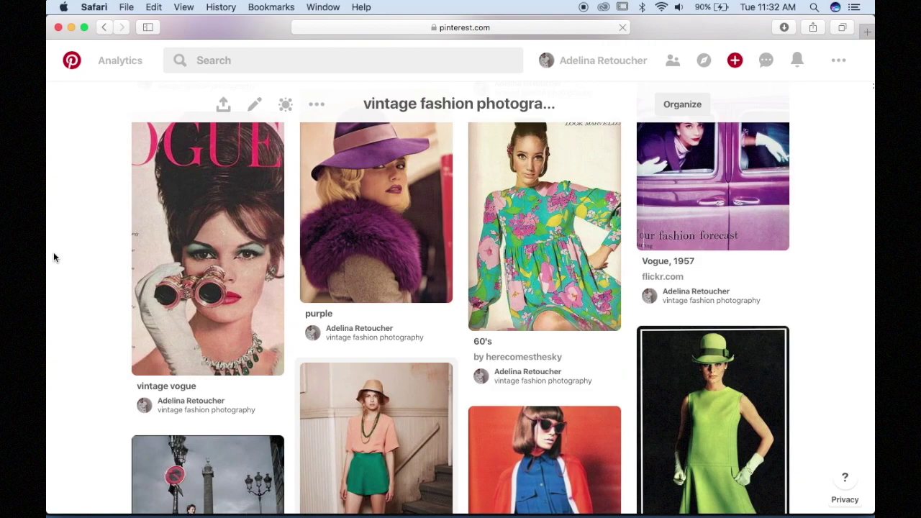
scroll(54, 257, "down", 15)
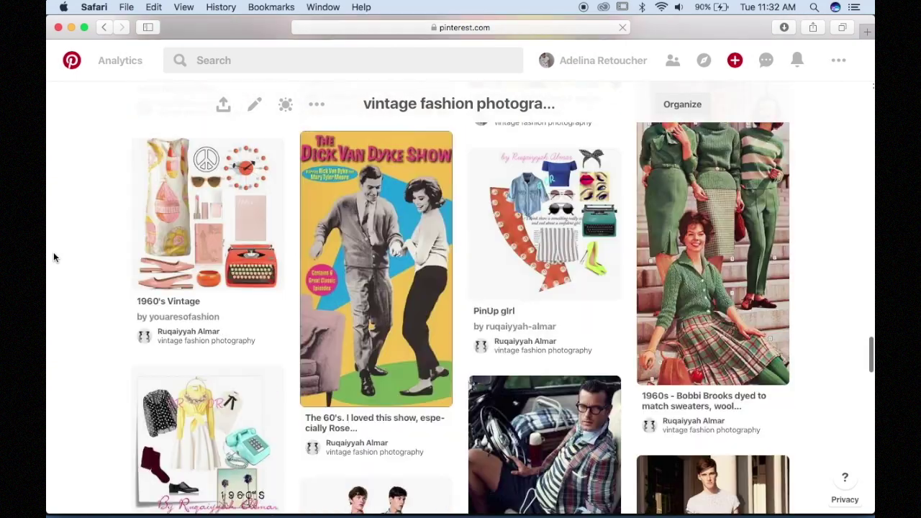
scroll(53, 257, "down", 20)
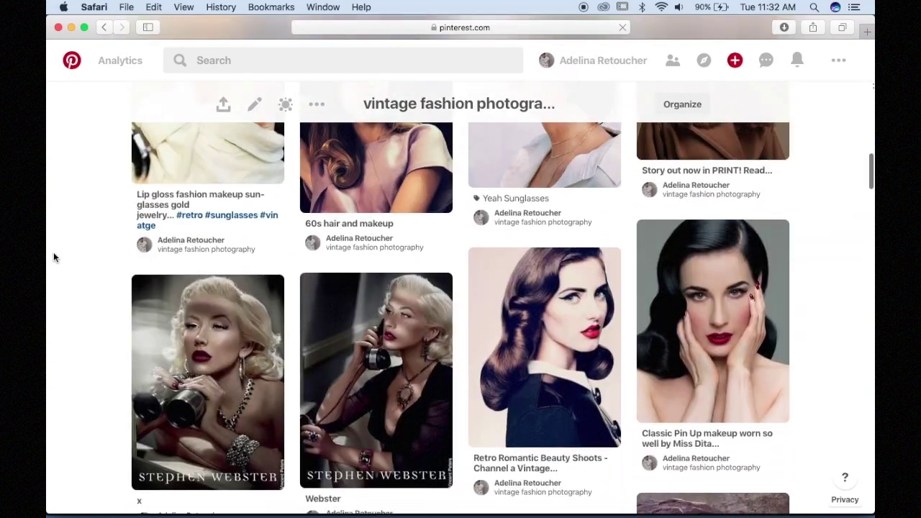
scroll(53, 257, "up", 4)
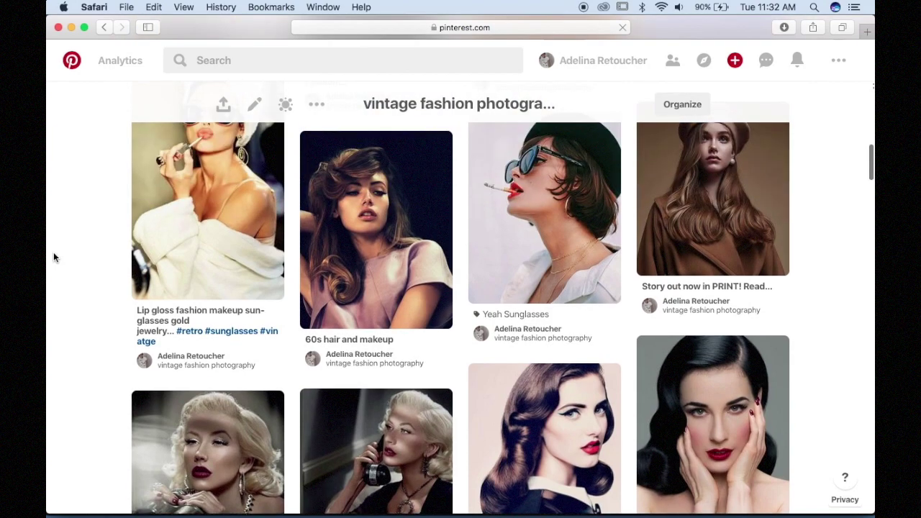
scroll(53, 257, "up", 12)
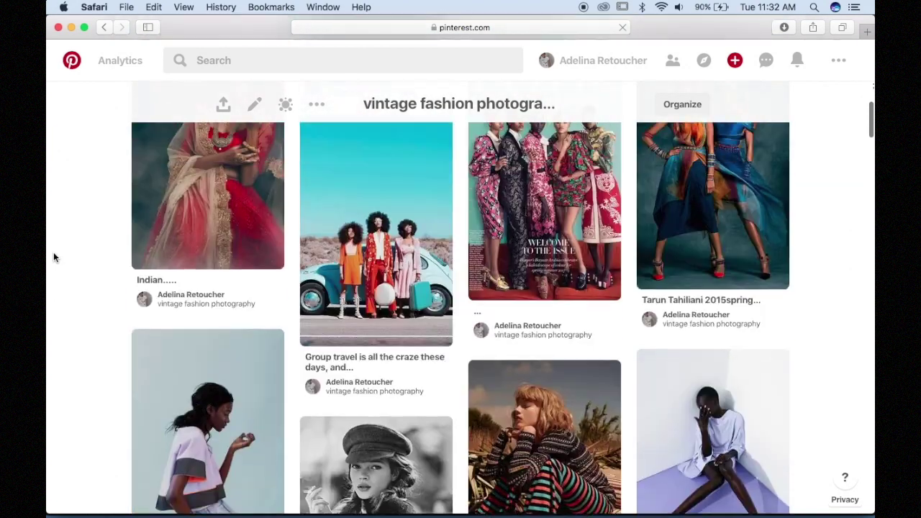
scroll(53, 253, "up", 8)
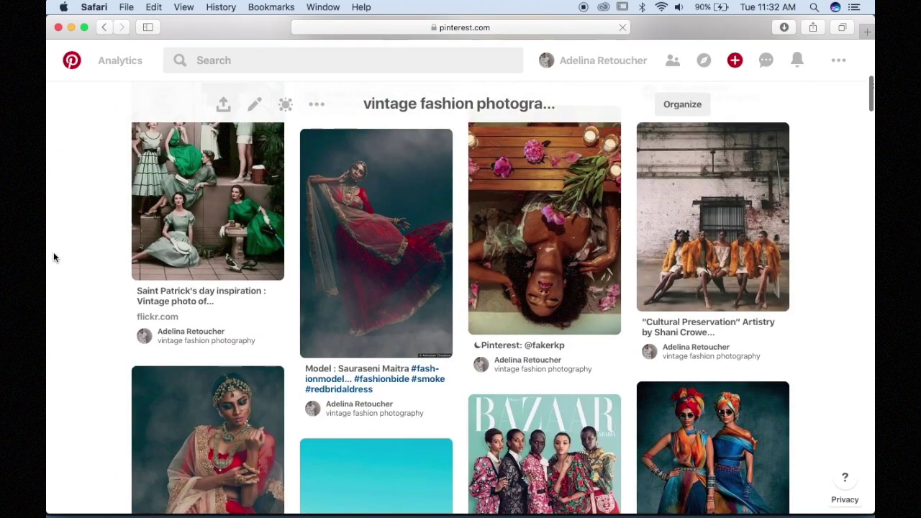
scroll(54, 257, "up", 10)
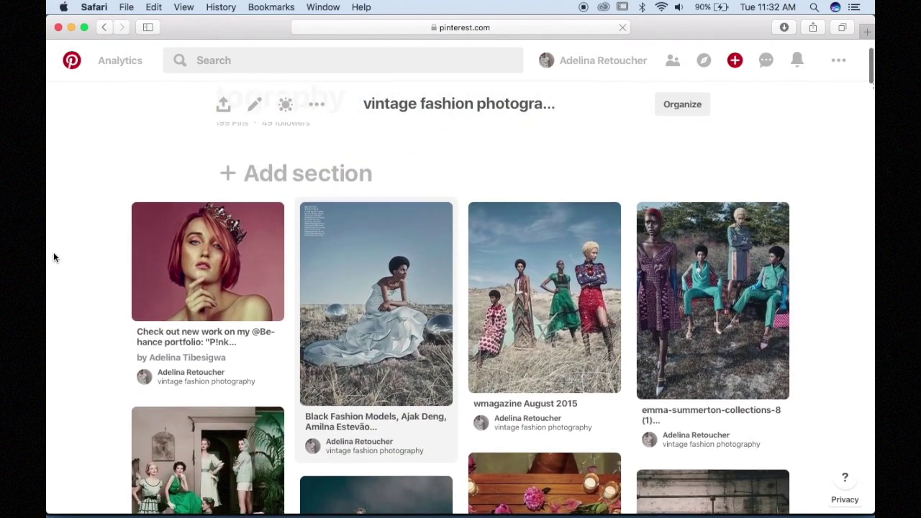
scroll(54, 256, "up", 3)
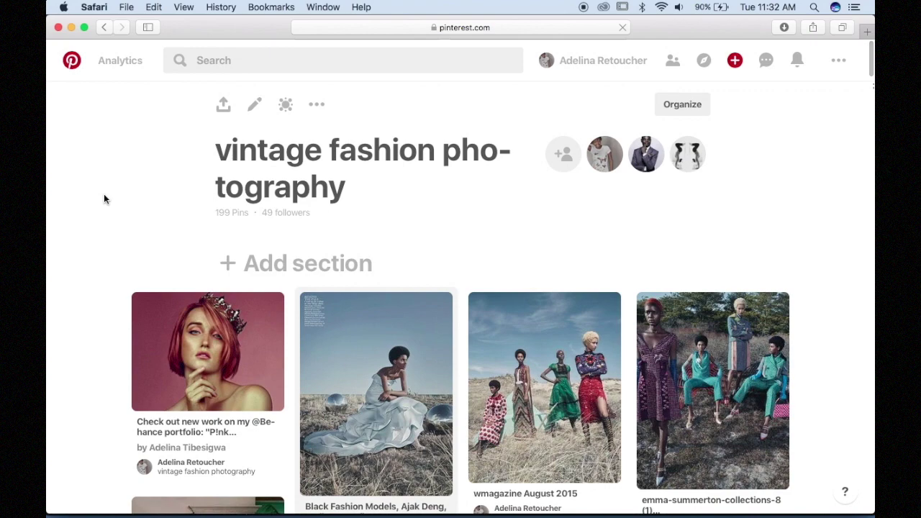
Return to Capture One with IMG_6369 selected and its Exposure tools showing.
left_click(72, 28)
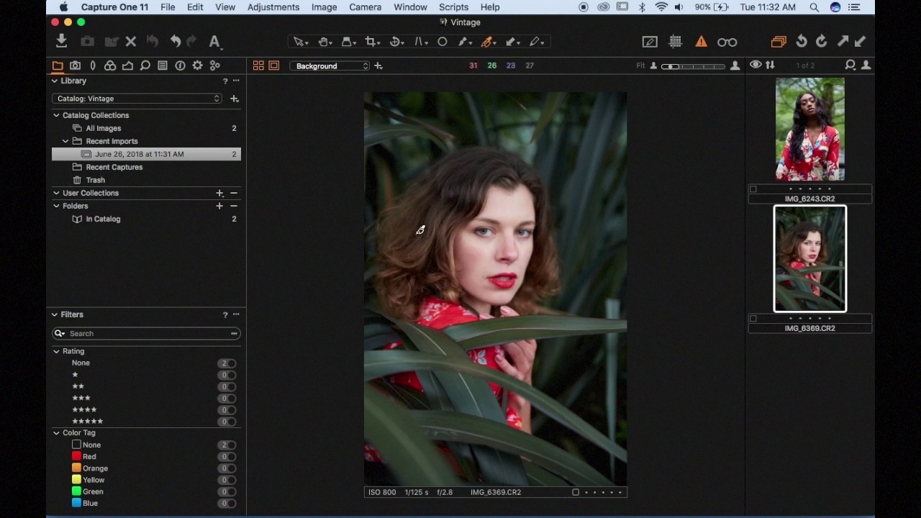
left_click(821, 120)
left_click(809, 257)
left_click(109, 66)
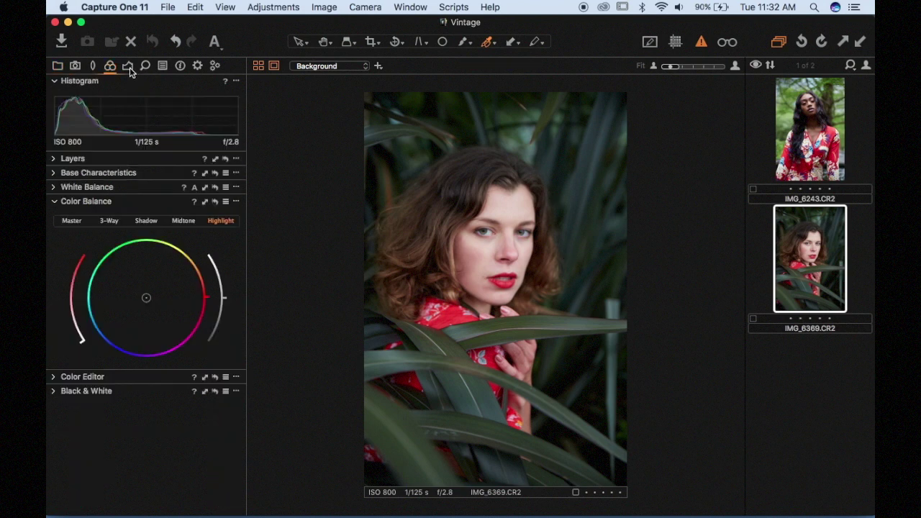
left_click(128, 66)
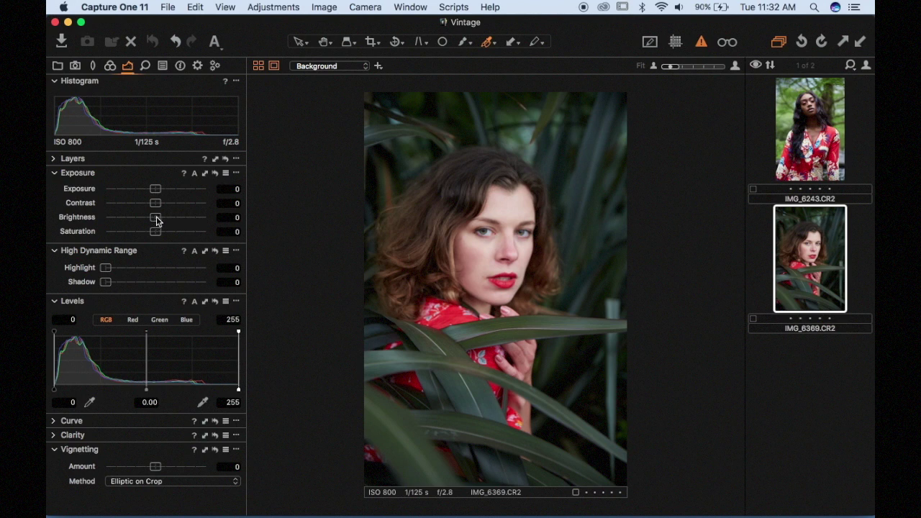
Raise Contrast to 6 and toggle the histogram's exposure warning.
mouse_move(159, 204)
left_mouse_down()
mouse_move(171, 208)
mouse_move(146, 187)
mouse_move(159, 187)
left_mouse_up()
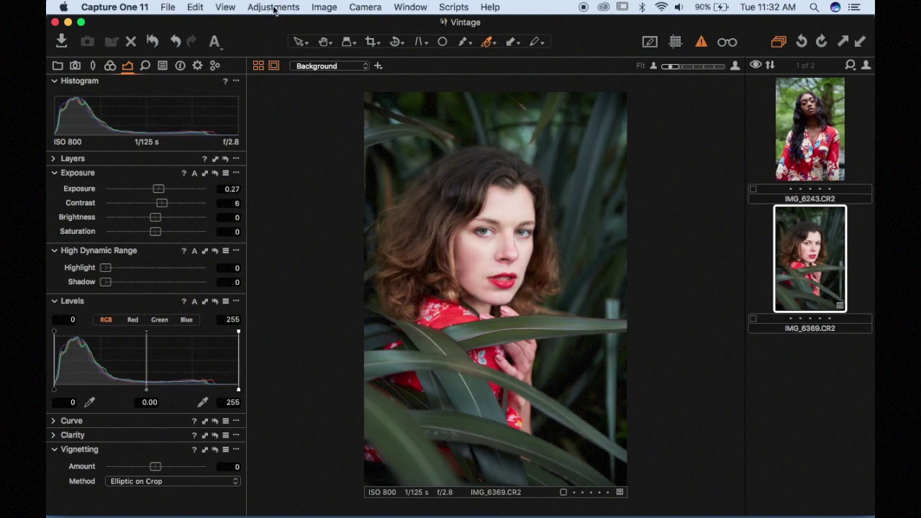
left_click(235, 85)
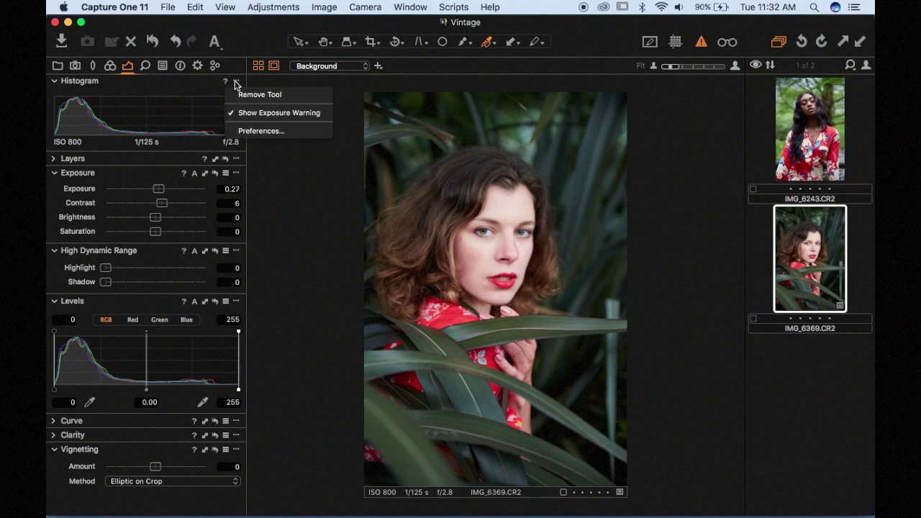
left_click(258, 115)
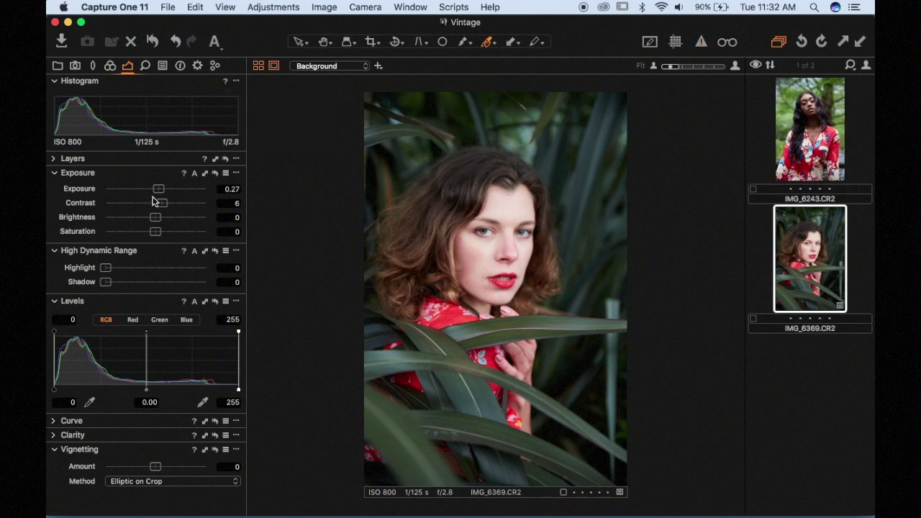
Set Exposure to 0.12 and Saturation to 12.
left_click_drag(160, 189, 158, 193)
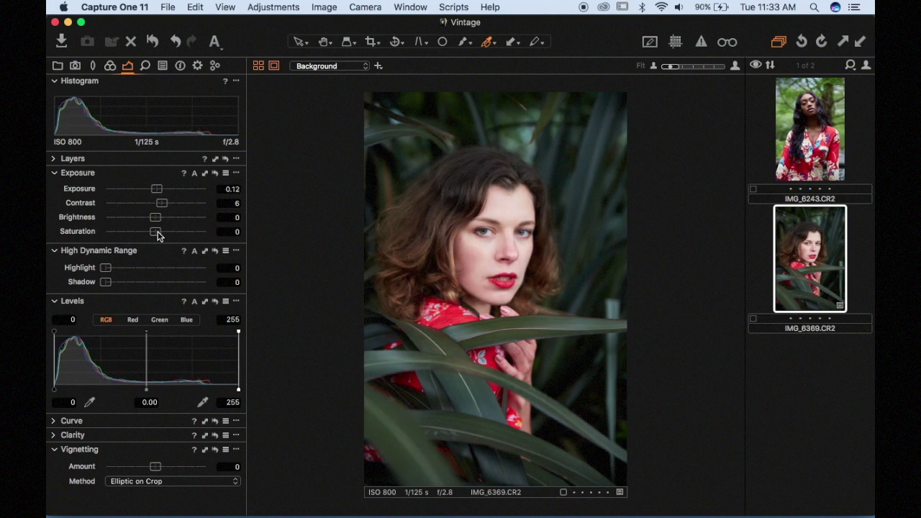
left_click_drag(158, 236, 164, 237)
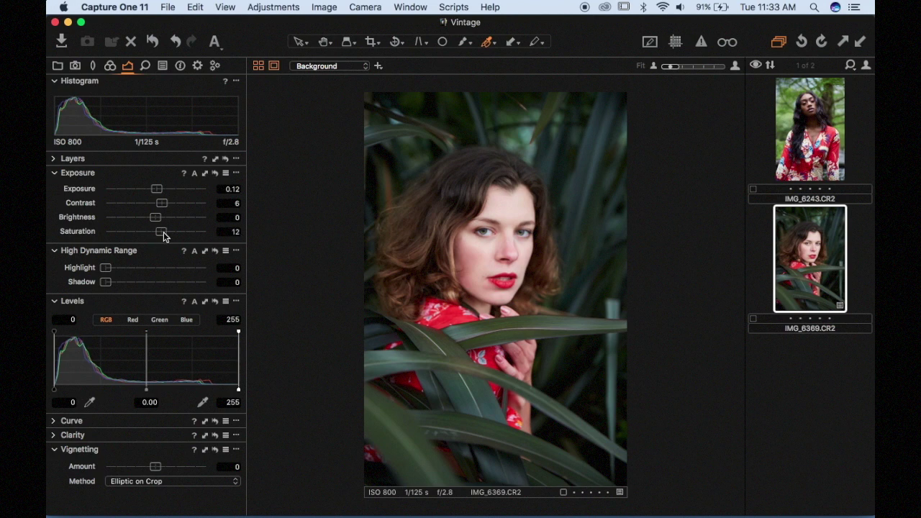
left_click(53, 448)
Set Clarity to 11, keeping the Natural method.
left_click(53, 436)
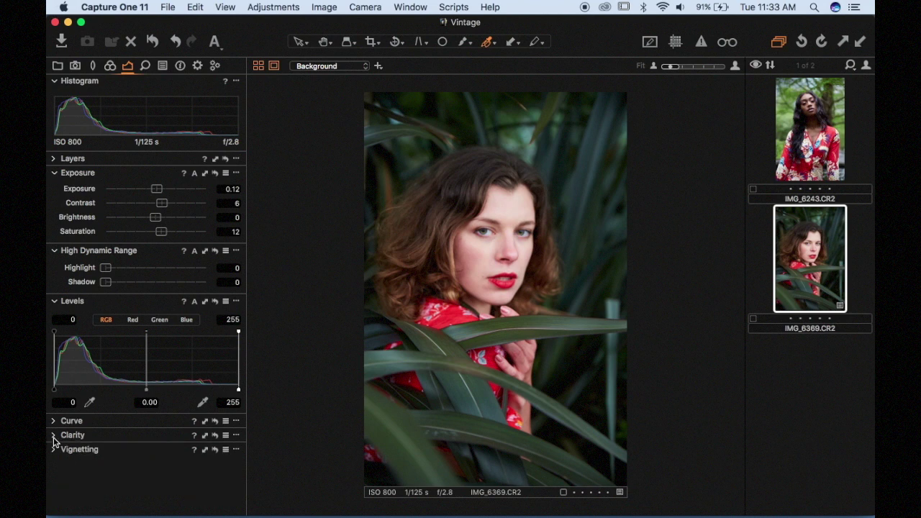
left_click(53, 436)
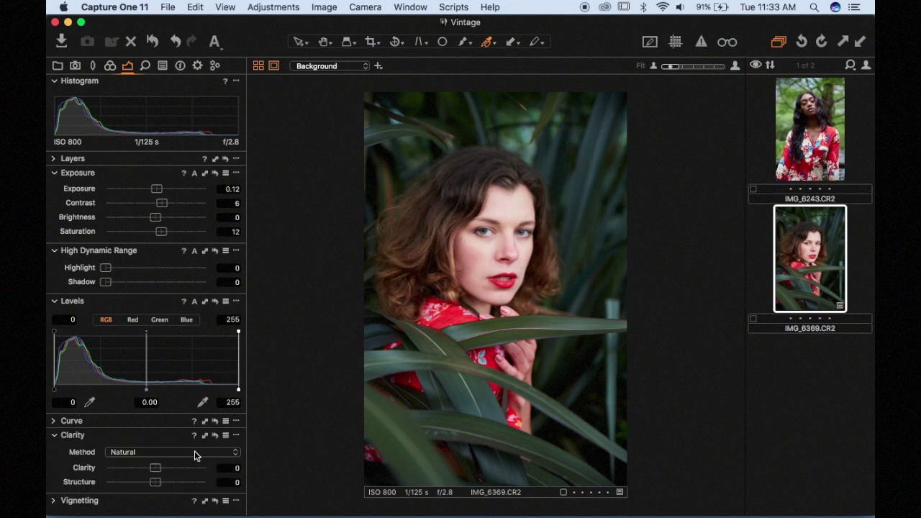
mouse_move(157, 469)
left_mouse_down()
mouse_move(211, 462)
mouse_move(161, 474)
left_mouse_up()
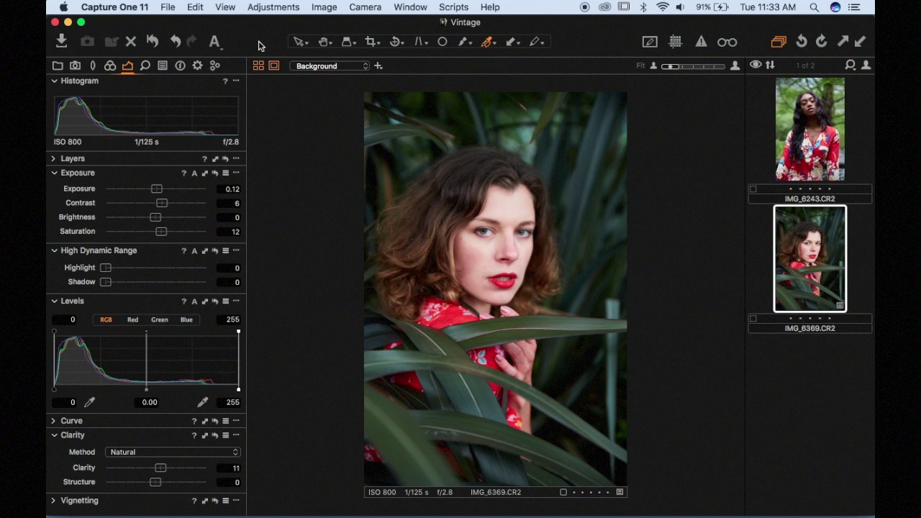
left_click(158, 452)
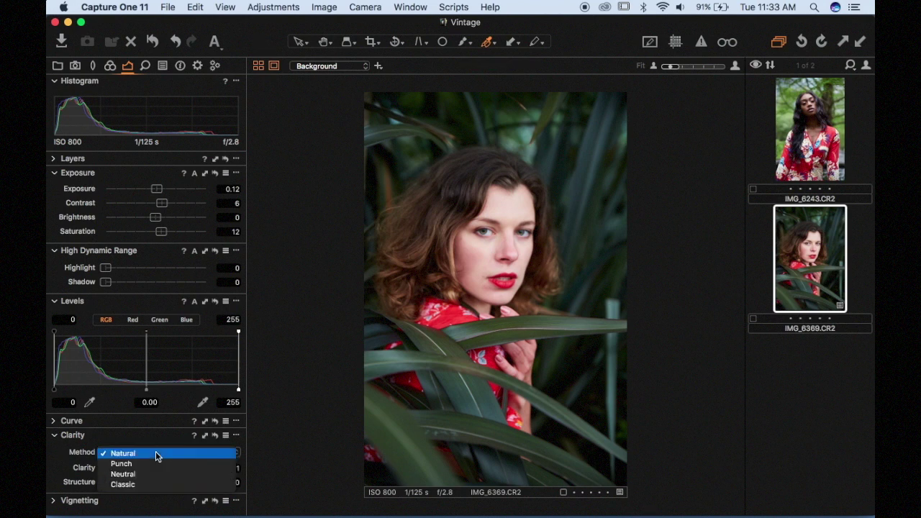
left_click(158, 453)
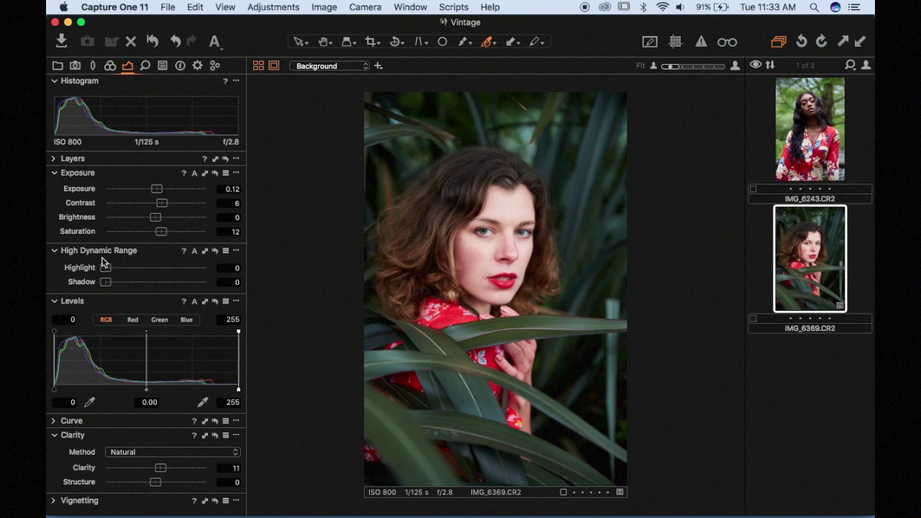
left_click(108, 65)
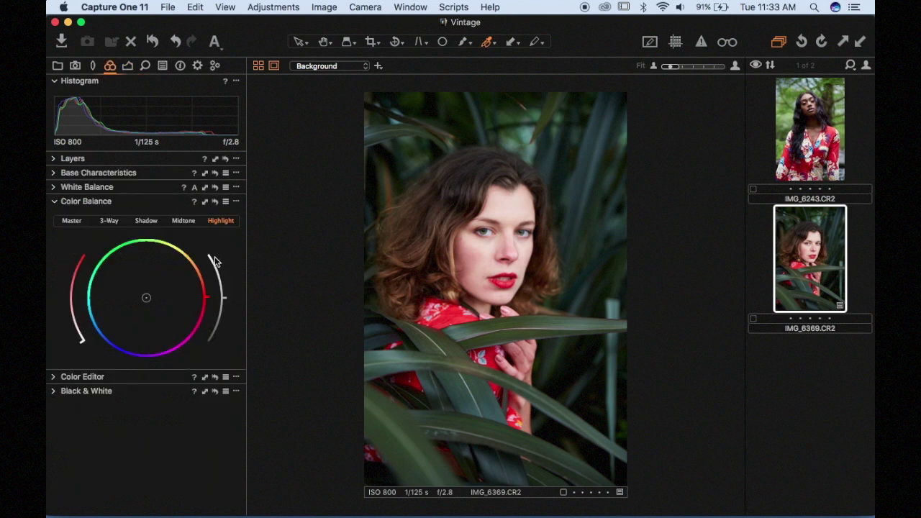
Shift the Midtone color balance toward orange, lowering its lightness and tint strength.
left_click(181, 220)
mouse_move(149, 302)
left_mouse_down()
mouse_move(158, 293)
mouse_move(148, 286)
left_mouse_up()
left_click_drag(152, 284, 161, 275)
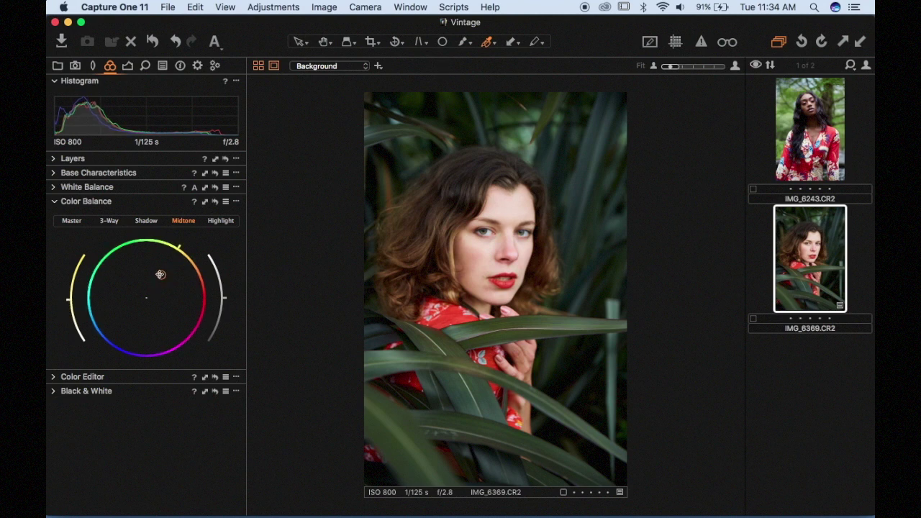
left_click_drag(161, 276, 155, 277)
mouse_move(225, 299)
left_mouse_down()
mouse_move(226, 309)
mouse_move(226, 282)
mouse_move(232, 293)
left_mouse_up()
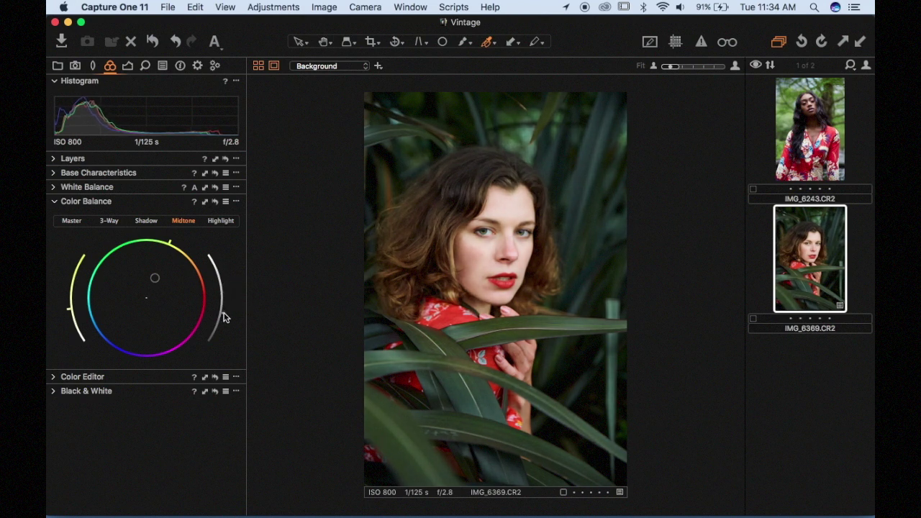
mouse_move(67, 317)
left_mouse_down()
mouse_move(71, 336)
mouse_move(67, 328)
left_mouse_up()
Tint and darken the Shadow balance slightly red, then push Highlights toward purple.
left_click(146, 221)
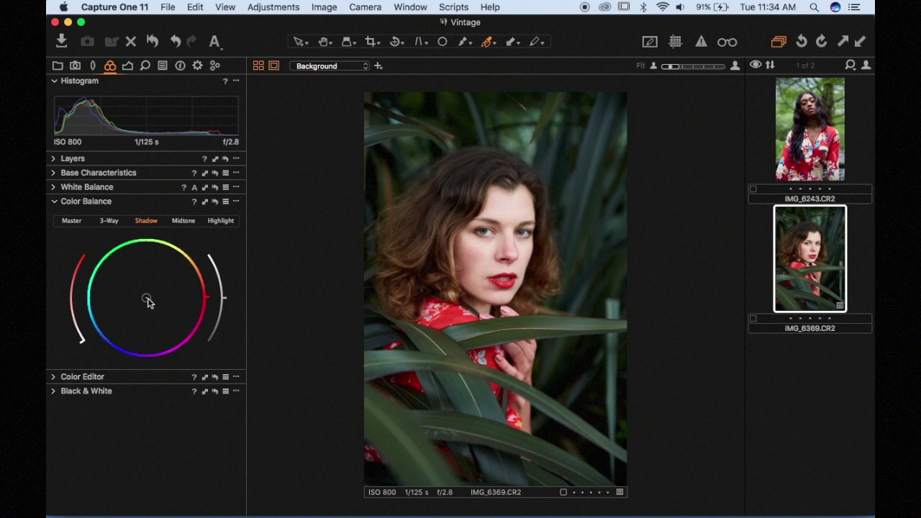
mouse_move(149, 300)
left_mouse_down()
mouse_move(140, 316)
mouse_move(155, 297)
mouse_move(151, 281)
mouse_move(150, 308)
mouse_move(158, 299)
left_mouse_up()
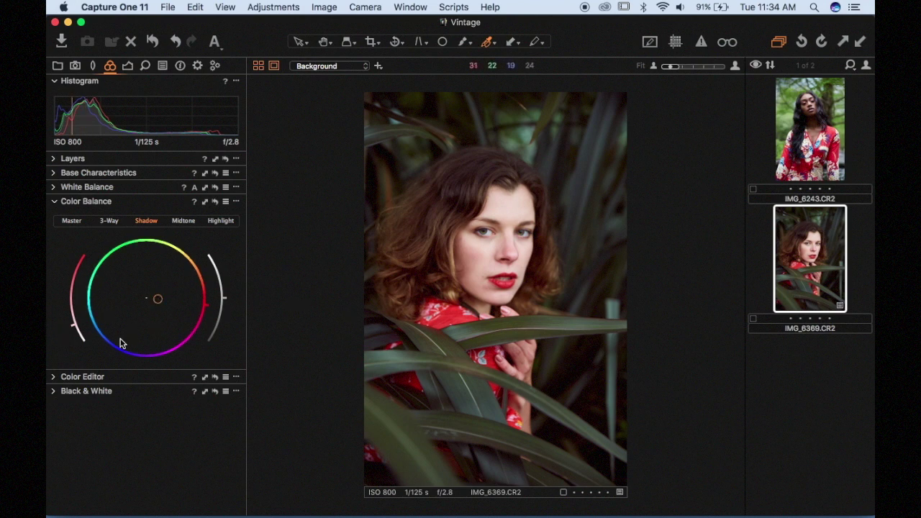
left_click(224, 300)
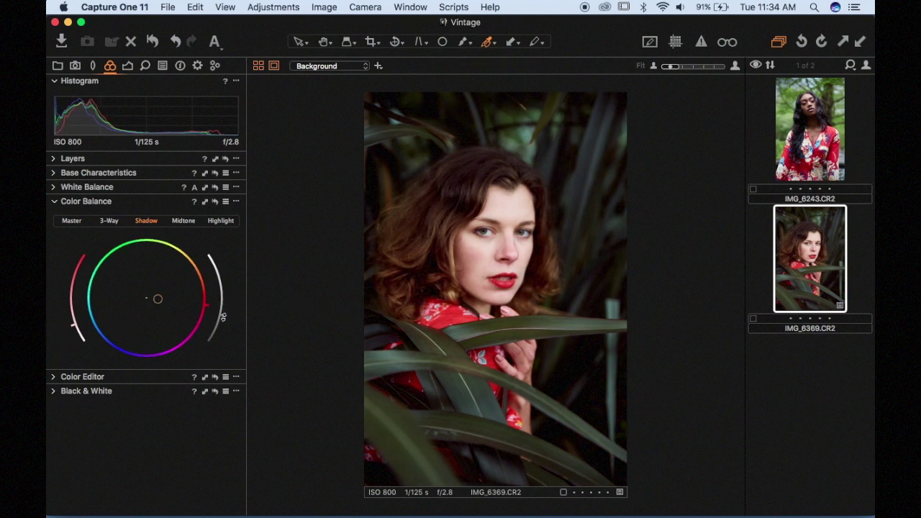
left_click_drag(225, 300, 225, 307)
left_click_drag(74, 326, 77, 330)
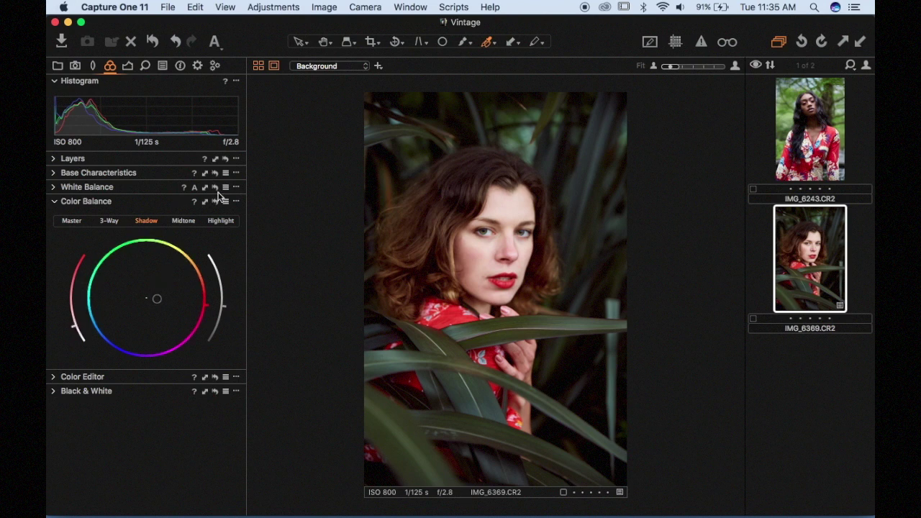
left_click(215, 218)
mouse_move(146, 298)
left_mouse_down()
mouse_move(150, 306)
mouse_move(140, 308)
mouse_move(157, 301)
mouse_move(139, 307)
mouse_move(160, 296)
mouse_move(154, 278)
mouse_move(157, 296)
mouse_move(142, 314)
left_mouse_up()
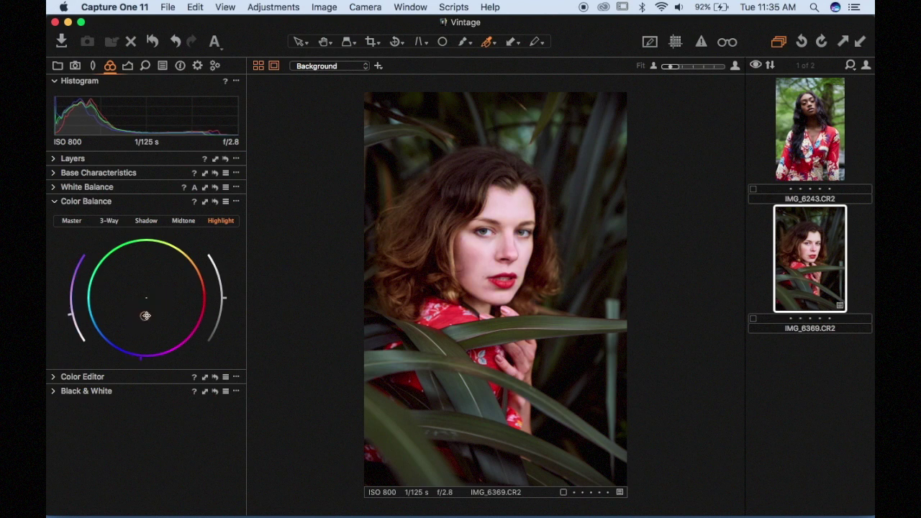
Shift the Highlight tint toward orange and reduce its strength.
mouse_move(143, 319)
left_mouse_down()
mouse_move(142, 338)
mouse_move(131, 314)
mouse_move(131, 327)
mouse_move(140, 309)
left_mouse_up()
mouse_move(77, 330)
left_mouse_down()
mouse_move(71, 282)
mouse_move(75, 330)
mouse_move(86, 337)
mouse_move(76, 323)
left_mouse_up()
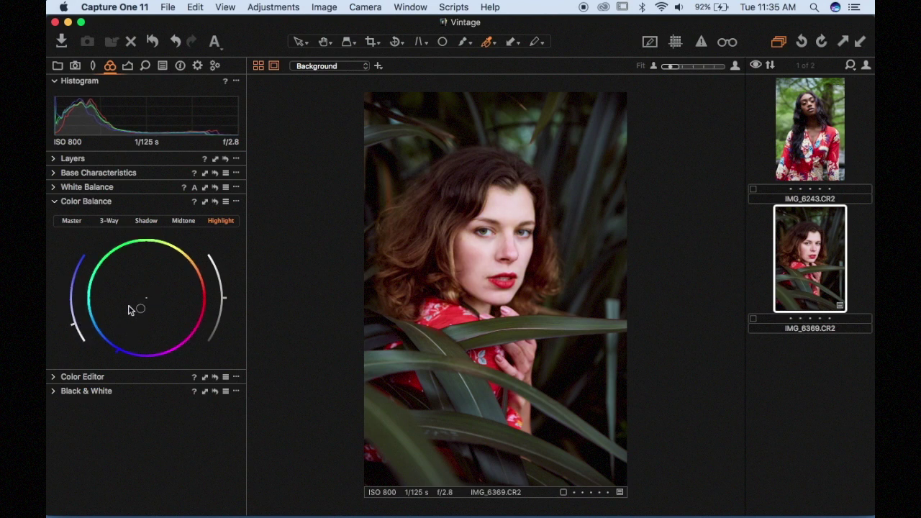
mouse_move(141, 309)
left_mouse_down()
mouse_move(154, 287)
mouse_move(156, 304)
mouse_move(156, 293)
left_mouse_up()
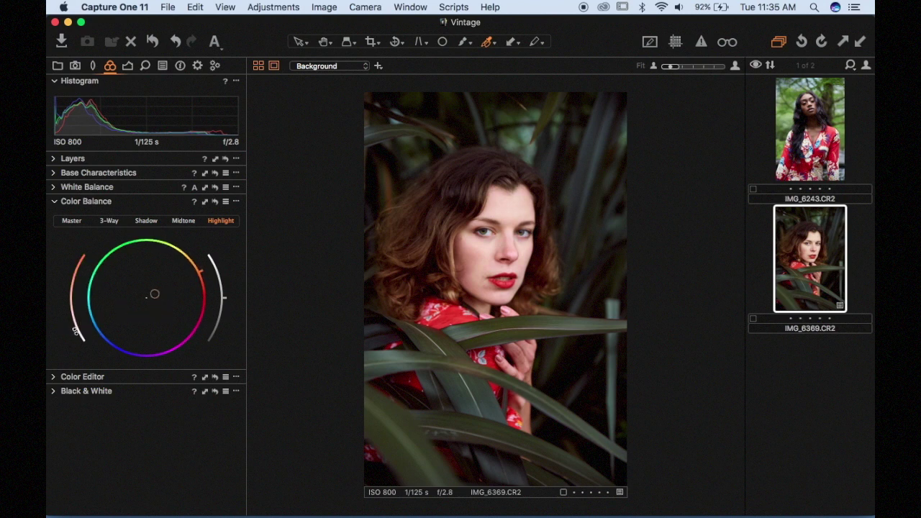
left_click_drag(75, 328, 71, 326)
left_click_drag(72, 326, 74, 331)
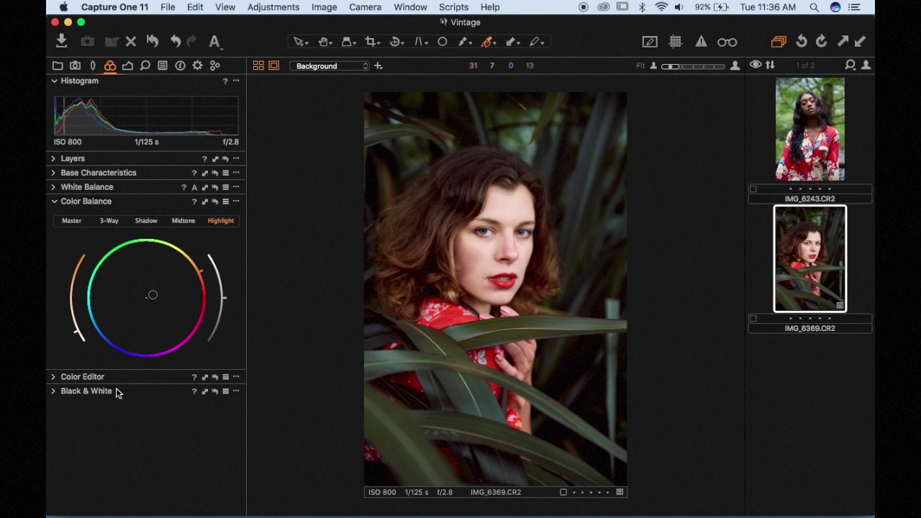
Review the Midtone and Shadow balances, then go back to the Exposure tools.
left_click(183, 220)
left_click(147, 222)
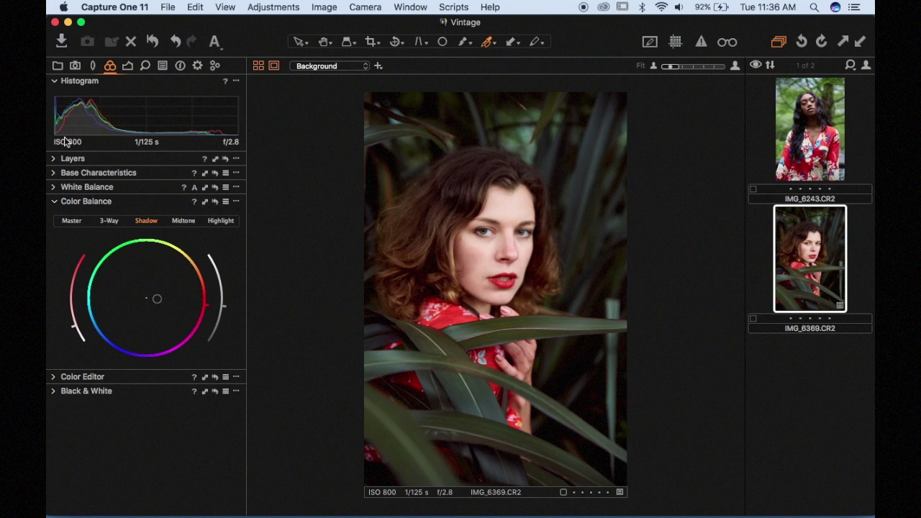
left_click(128, 69)
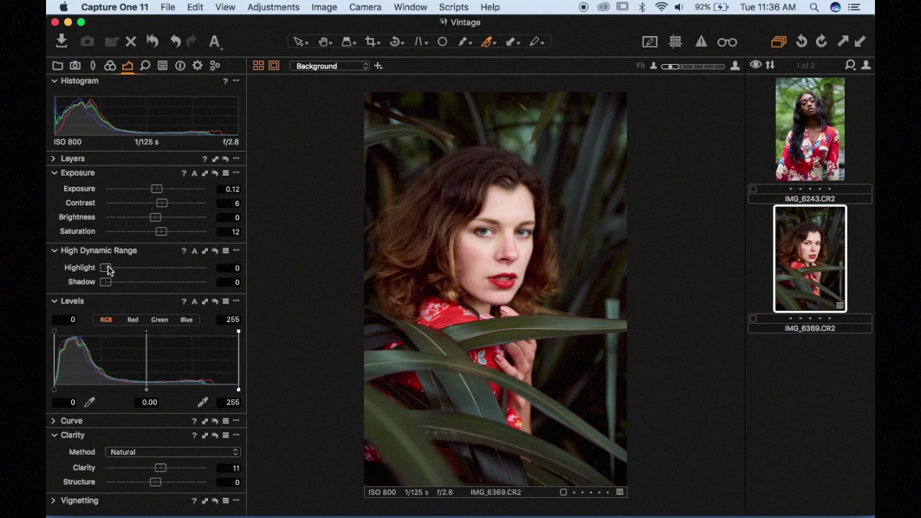
left_click_drag(108, 271, 58, 295)
left_click_drag(57, 392, 49, 399)
Trial Blue-channel Levels changes to the black point, midtones and input and output white points.
left_click(133, 320)
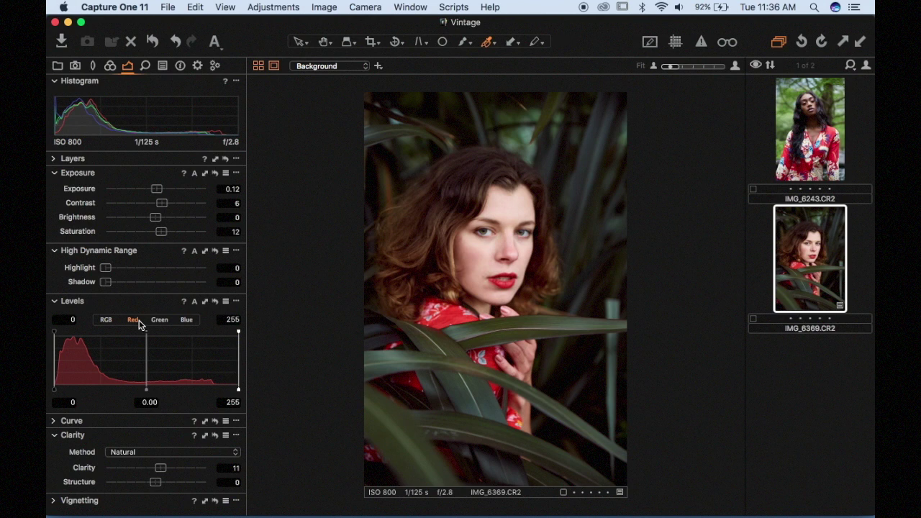
left_click(185, 322)
mouse_move(57, 385)
left_mouse_down()
mouse_move(64, 382)
mouse_move(49, 388)
left_mouse_up()
mouse_move(54, 332)
left_mouse_down()
mouse_move(65, 331)
mouse_move(50, 330)
left_mouse_up()
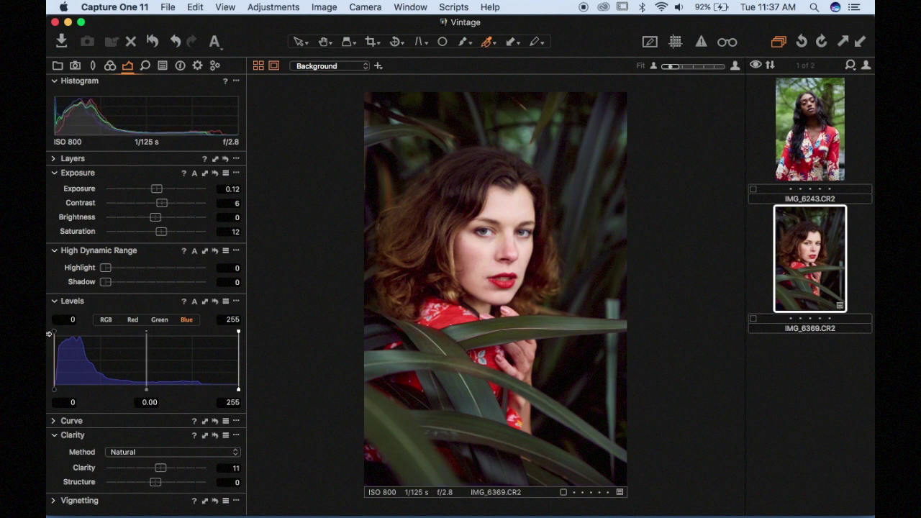
mouse_move(146, 389)
left_mouse_down()
mouse_move(156, 388)
mouse_move(142, 387)
left_mouse_up()
mouse_move(238, 390)
left_mouse_down()
mouse_move(220, 389)
mouse_move(240, 390)
left_mouse_up()
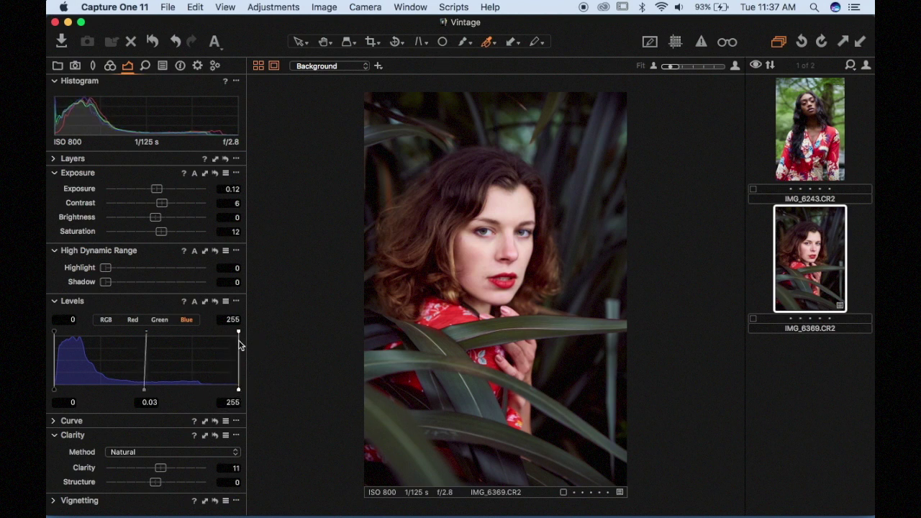
mouse_move(239, 332)
left_mouse_down()
mouse_move(226, 329)
mouse_move(236, 323)
left_mouse_up()
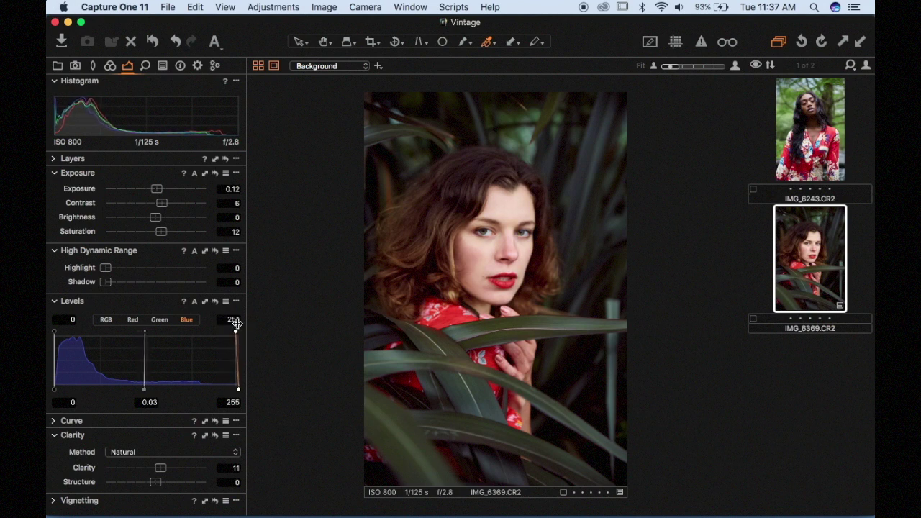
In the Green channel, raise output black slightly, set input white to 242 and output white to 238.
left_click(160, 320)
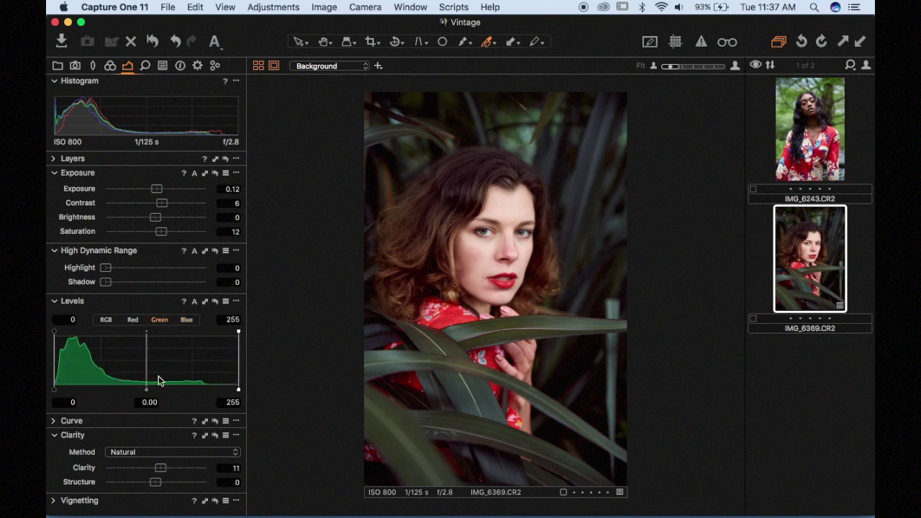
left_click_drag(150, 392, 138, 390)
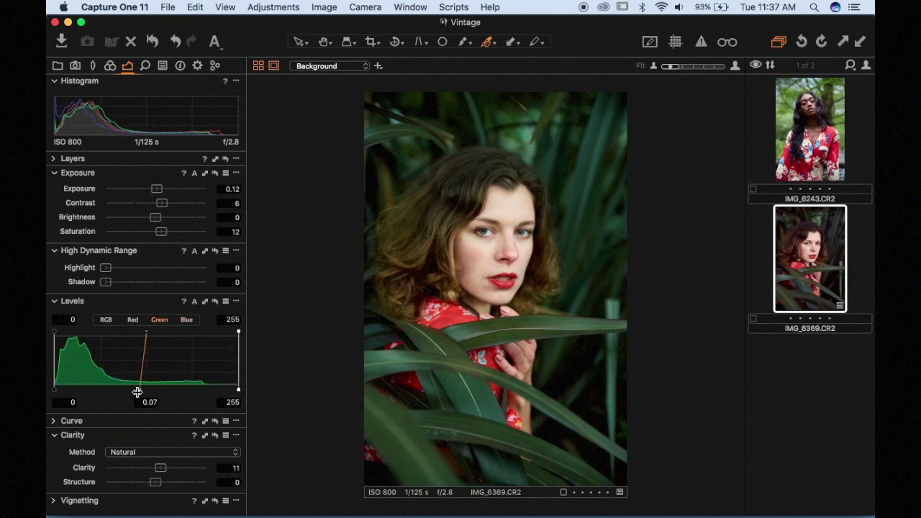
key("super+z")
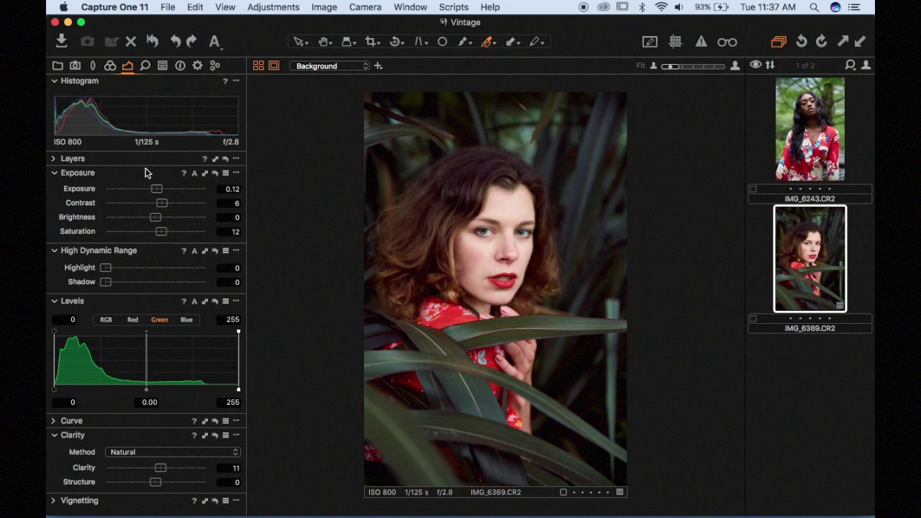
key("super+shift+z")
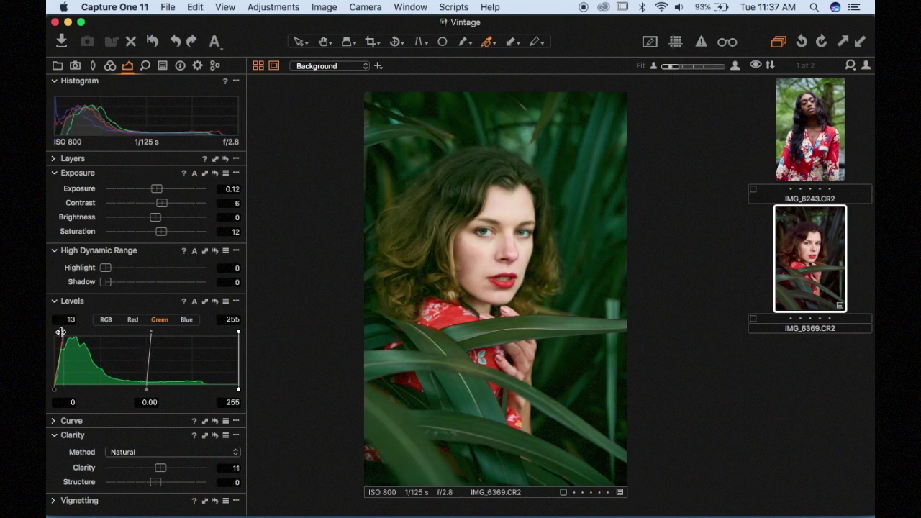
key("super+z")
left_click_drag(54, 389, 49, 387)
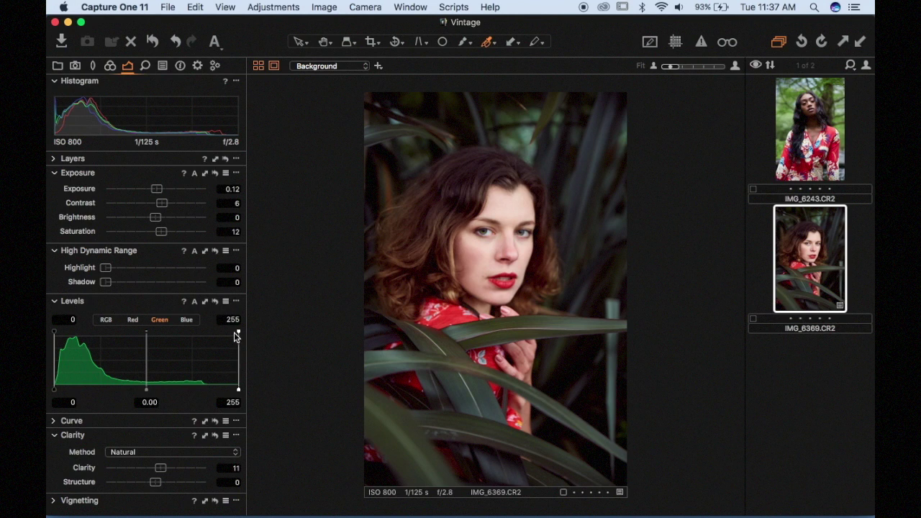
left_click_drag(233, 332, 249, 317)
left_click_drag(239, 390, 295, 386)
Set the Red channel Levels black point to 9, nudge the midpoint, and white point to 239.
left_click(132, 320)
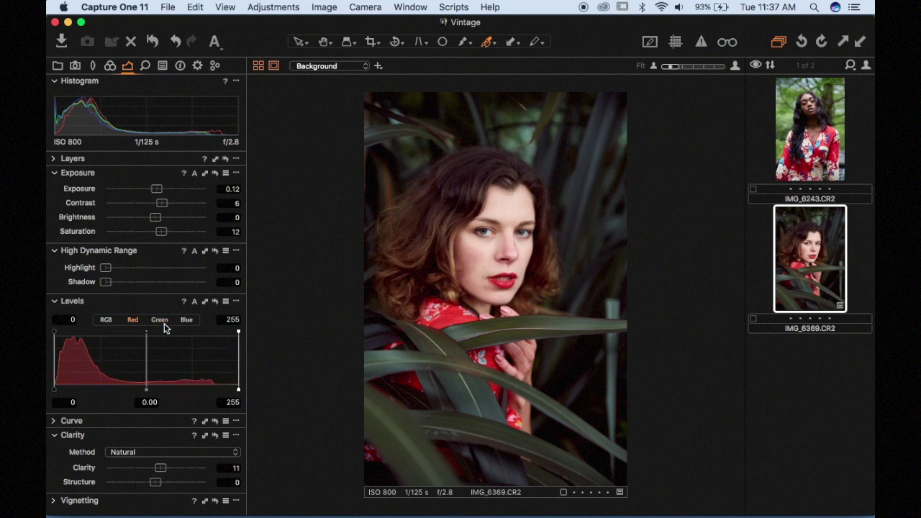
left_click_drag(55, 328, 48, 327)
left_click_drag(54, 389, 49, 391)
left_click_drag(148, 387, 145, 392)
mouse_move(247, 379)
left_mouse_down()
mouse_move(230, 386)
mouse_move(248, 383)
left_mouse_up()
left_click_drag(238, 332, 266, 311)
In the RGB Levels, set the input black to 2 and lift the output shadows to 8.
left_click(108, 321)
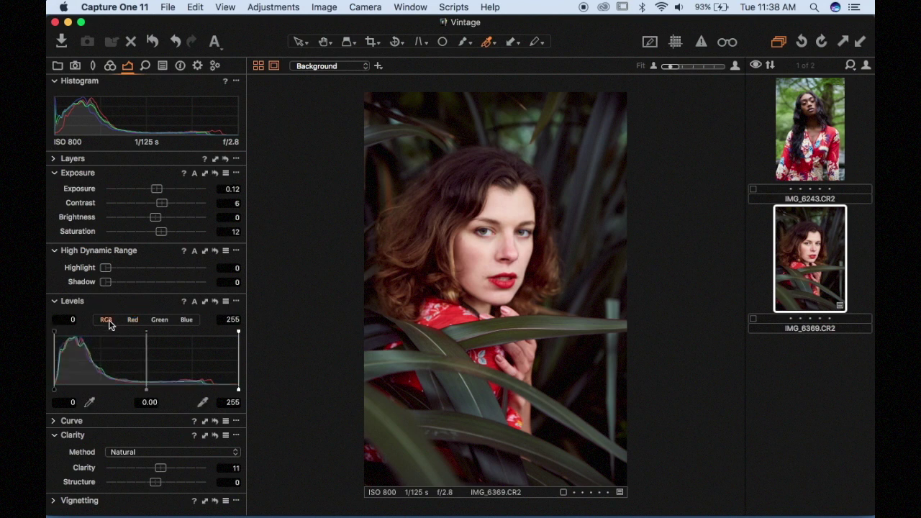
left_click_drag(55, 336, 51, 333)
left_click_drag(54, 387, 52, 386)
Nudge the Color Balance Shadow wheel slightly toward red, comparing the result with undo and redo.
left_click(110, 66)
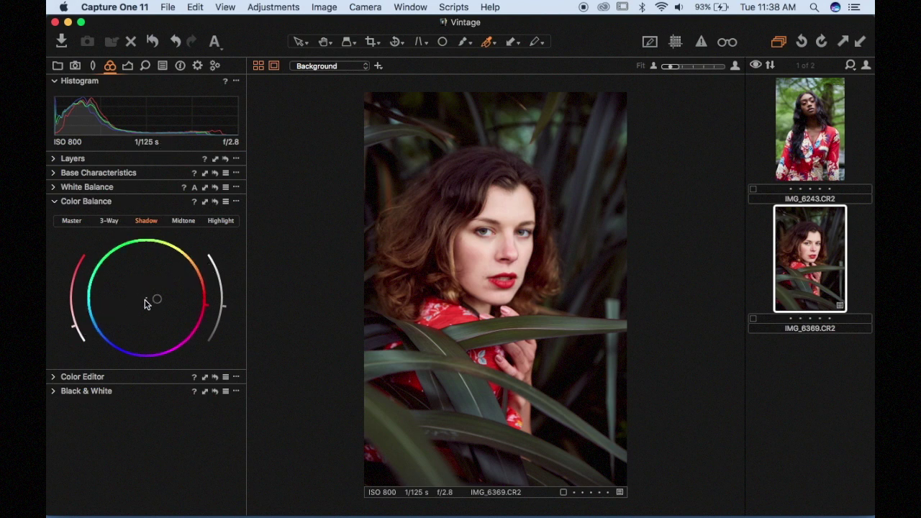
mouse_move(157, 299)
left_mouse_down()
mouse_move(138, 297)
mouse_move(139, 321)
mouse_move(144, 299)
left_mouse_up()
key("super+z")
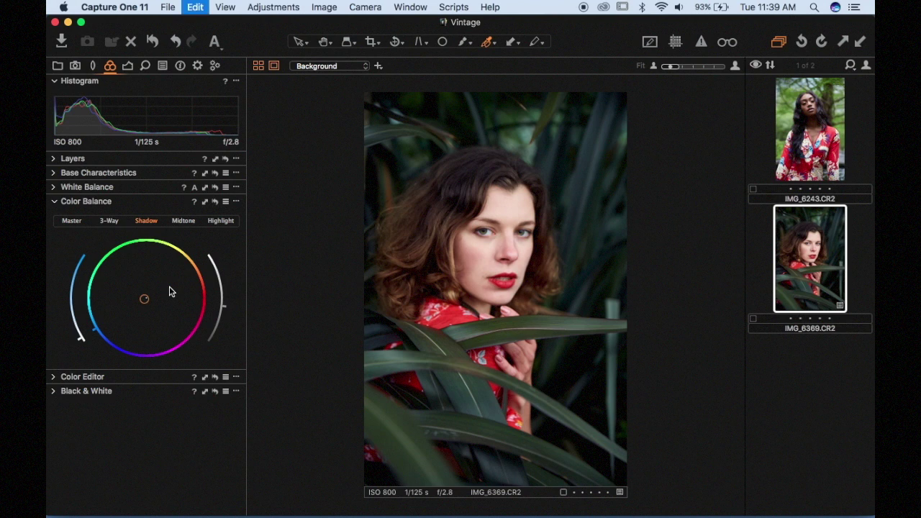
key("super+z")
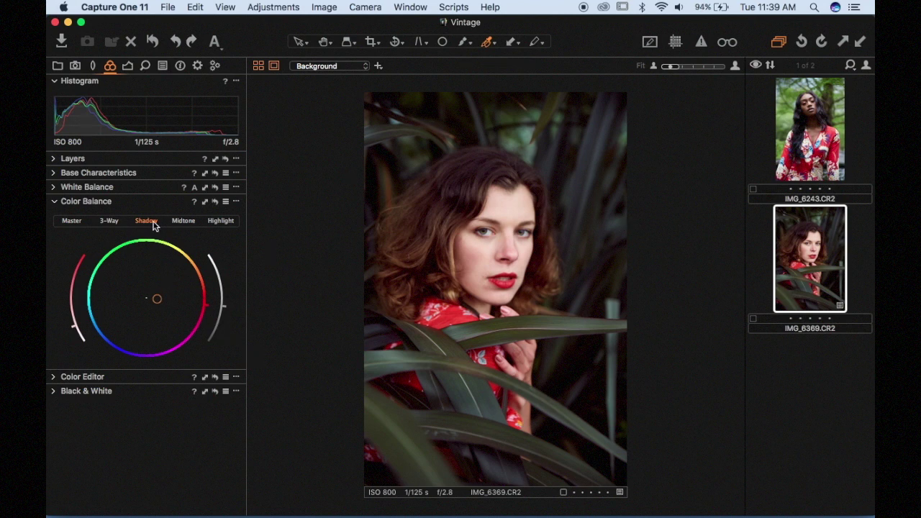
In the Basic Color Editor, select the blue range and raise its saturation to 22.3.
left_click(57, 206)
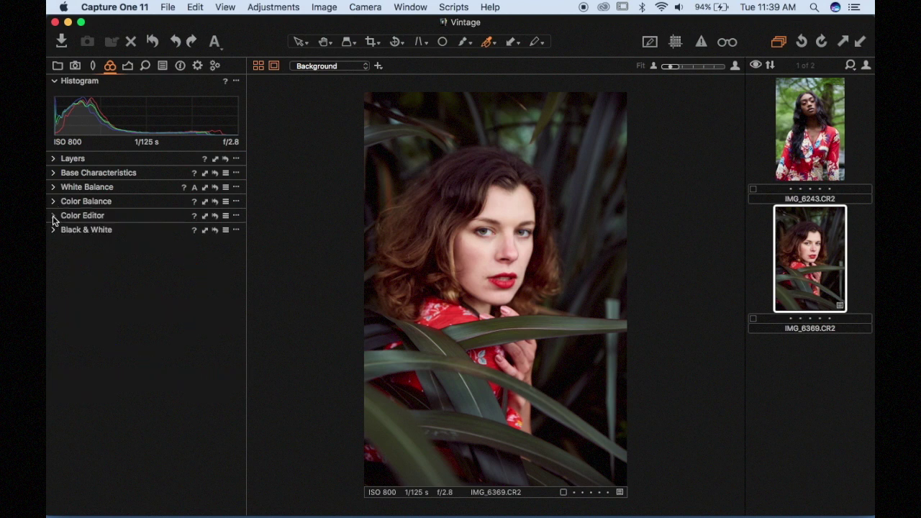
left_click(54, 216)
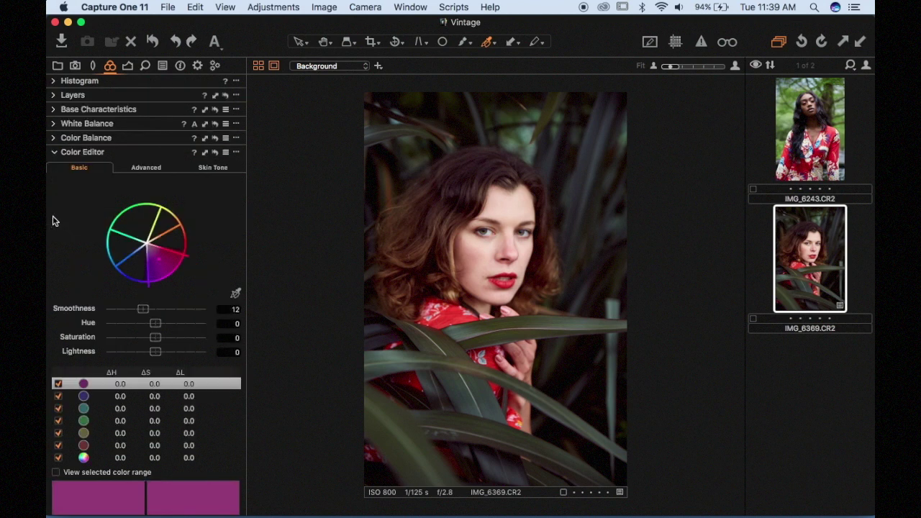
left_click(136, 261)
mouse_move(155, 336)
left_mouse_down()
mouse_move(115, 329)
mouse_move(222, 329)
mouse_move(170, 341)
left_mouse_up()
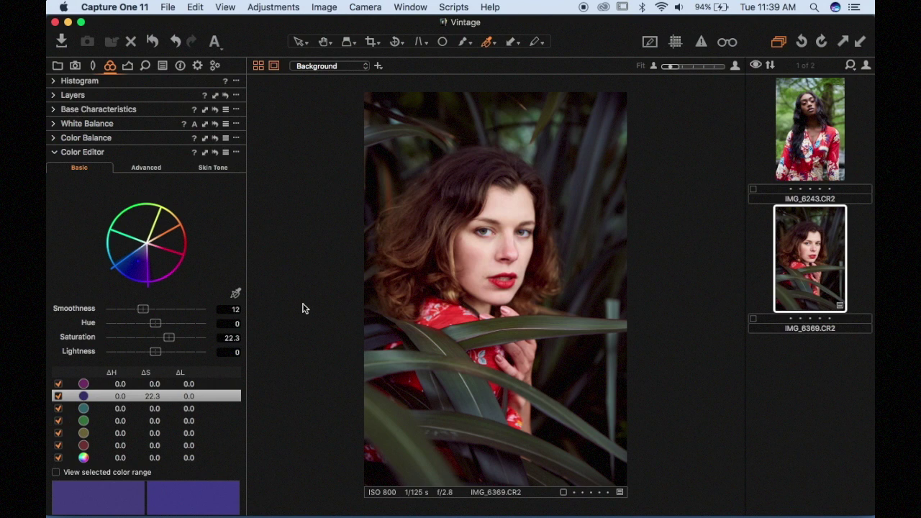
Sample her forehead in Skin Tone and set saturation 1.9, lightness -10, undoing a hue shift.
left_click(213, 168)
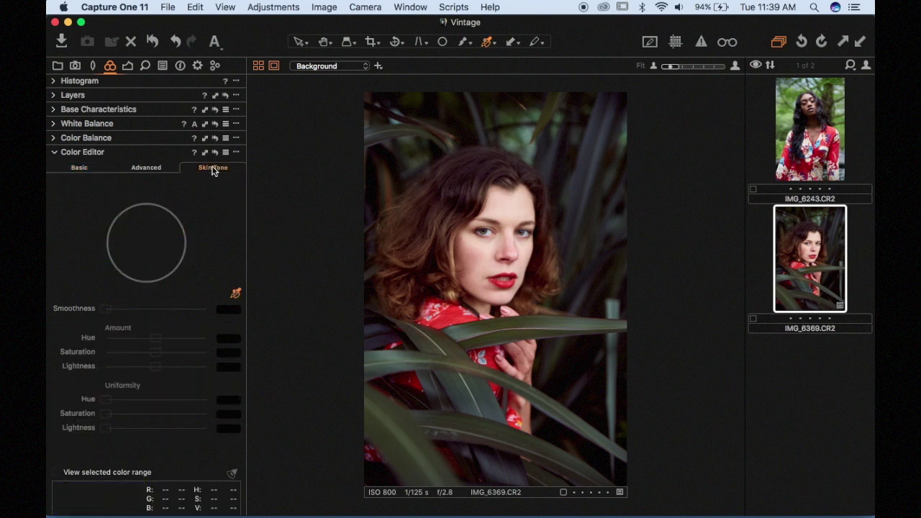
left_click(511, 207)
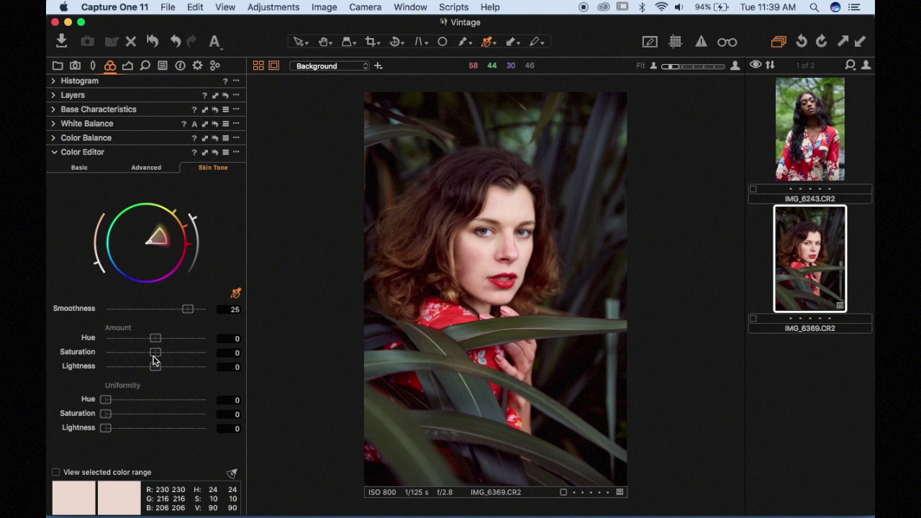
mouse_move(154, 360)
left_mouse_down()
mouse_move(168, 357)
mouse_move(140, 354)
mouse_move(191, 356)
mouse_move(99, 355)
mouse_move(171, 356)
mouse_move(156, 359)
left_mouse_up()
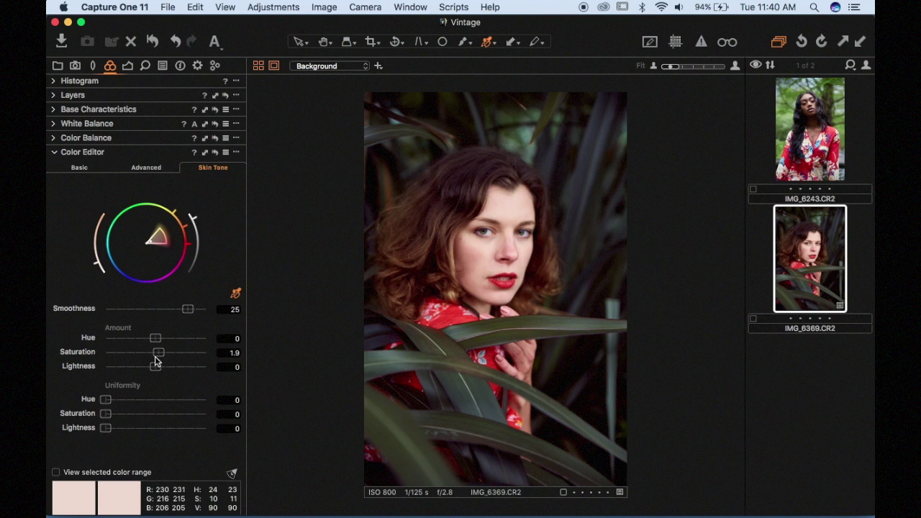
left_click_drag(155, 367, 106, 381)
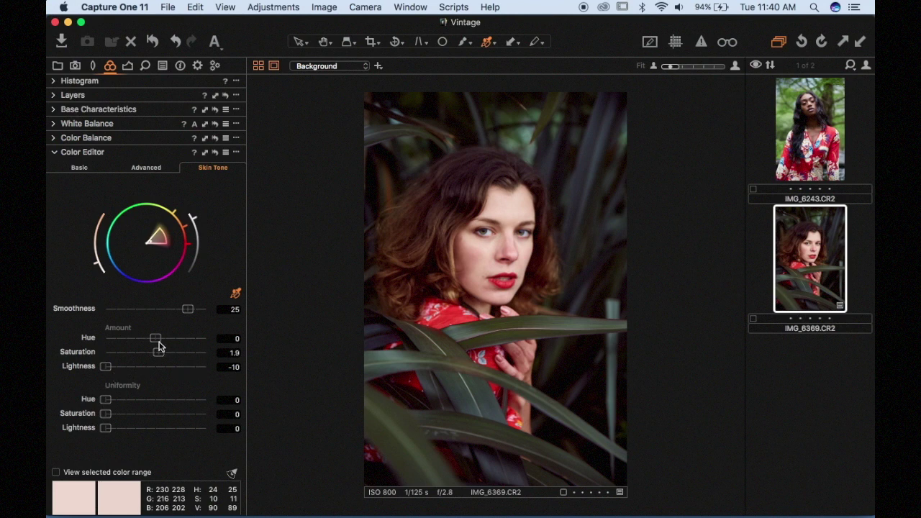
left_click_drag(157, 339, 101, 350)
key("super+z")
Return to the Exposure, HDR, Levels and Clarity tools, leaving Contrast at 6.
left_click(128, 65)
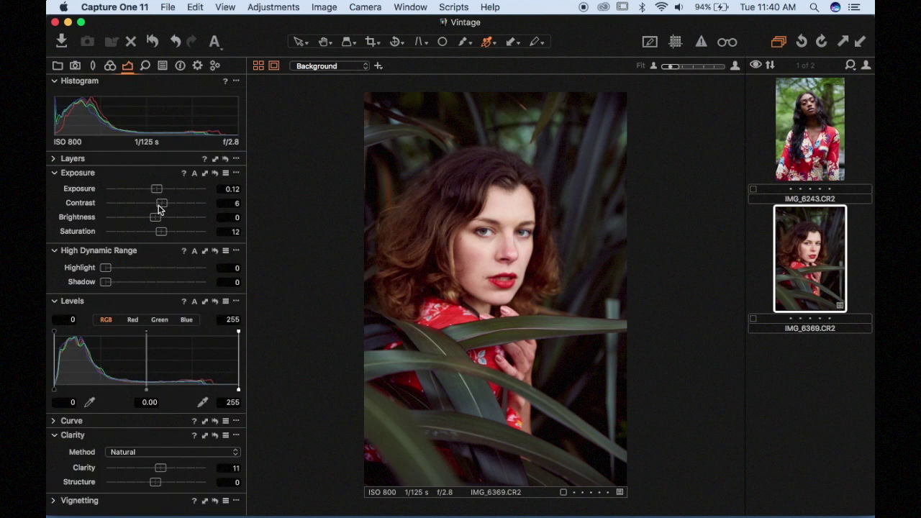
mouse_move(158, 205)
left_mouse_down()
mouse_move(170, 205)
mouse_move(159, 207)
left_mouse_up()
left_click_drag(55, 389, 54, 390)
Lift the Blue curve's black point to an output of 14.
left_click(53, 420)
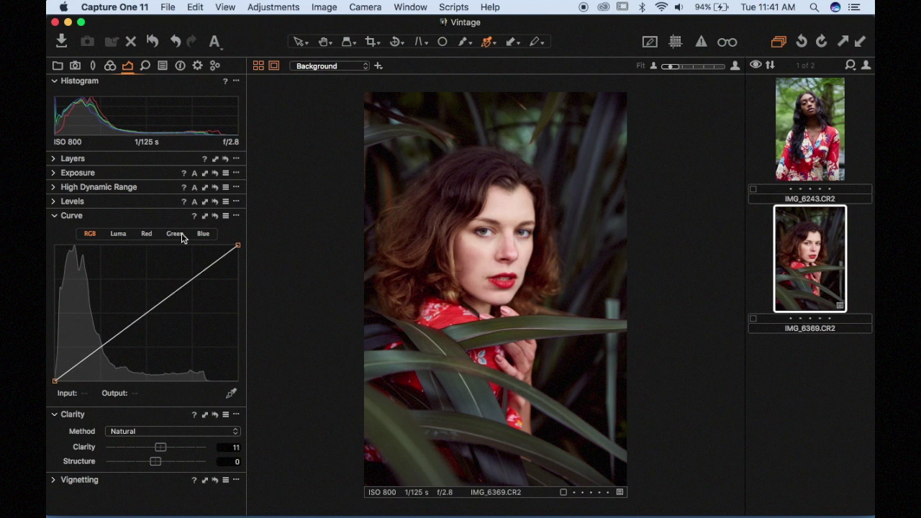
left_click(203, 235)
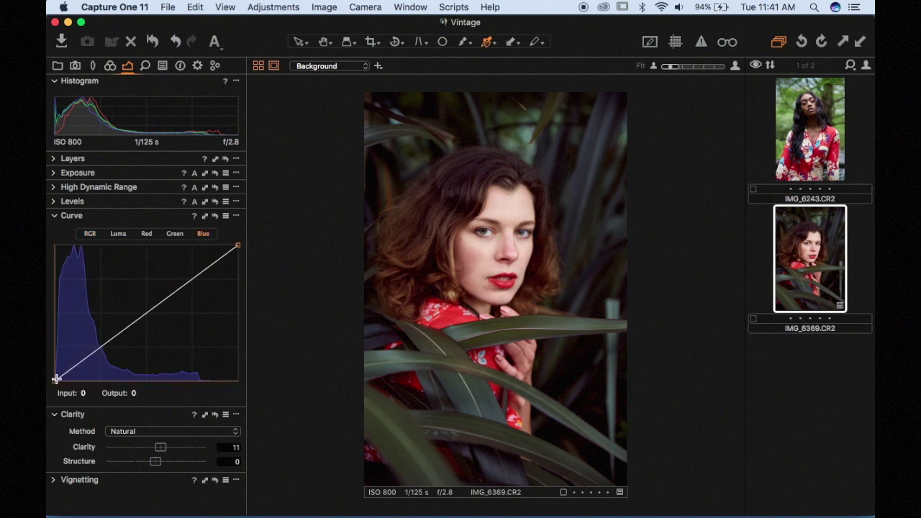
left_click_drag(55, 380, 54, 382)
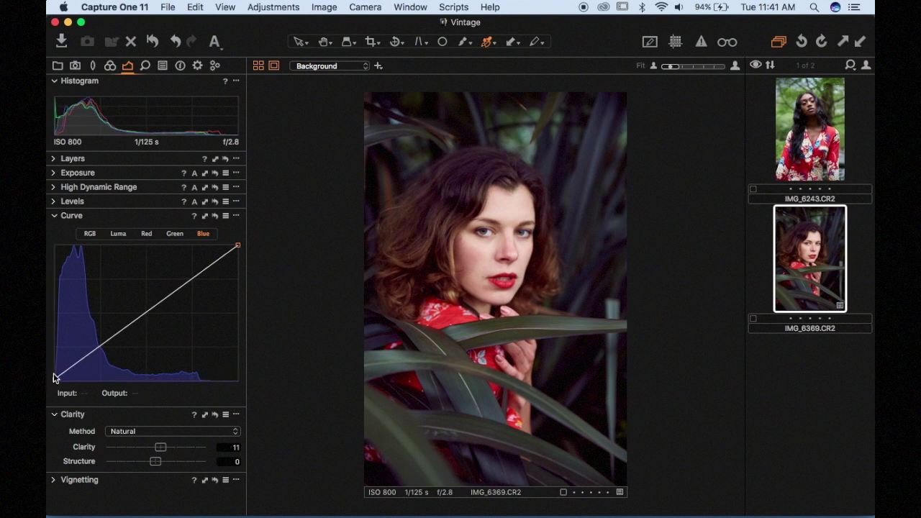
left_click_drag(54, 378, 71, 367)
left_click_drag(56, 379, 48, 376)
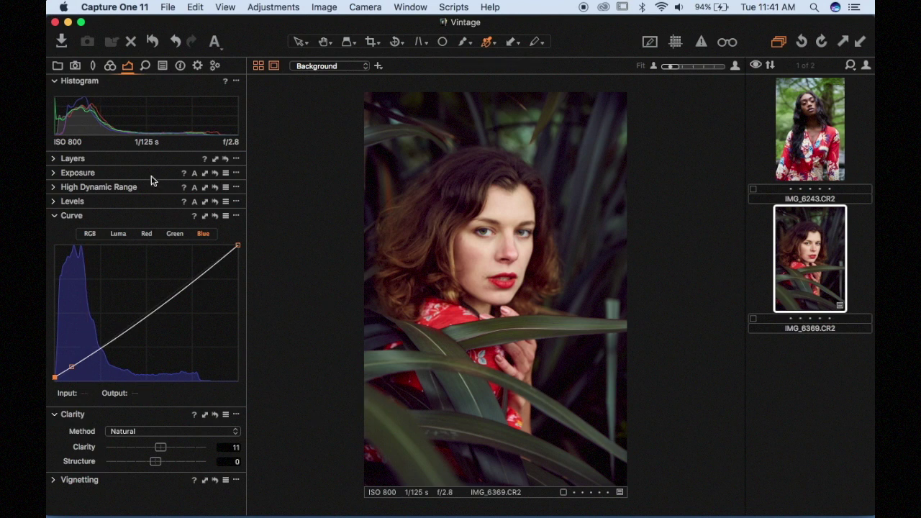
Switch the Curve tool from the Green channel to the unaltered Red channel.
left_click(169, 234)
left_click(147, 234)
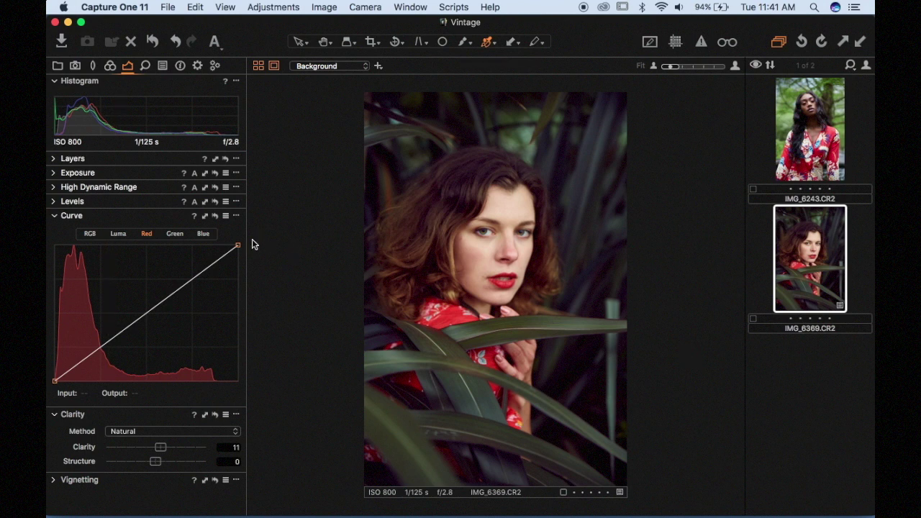
right_click(809, 259)
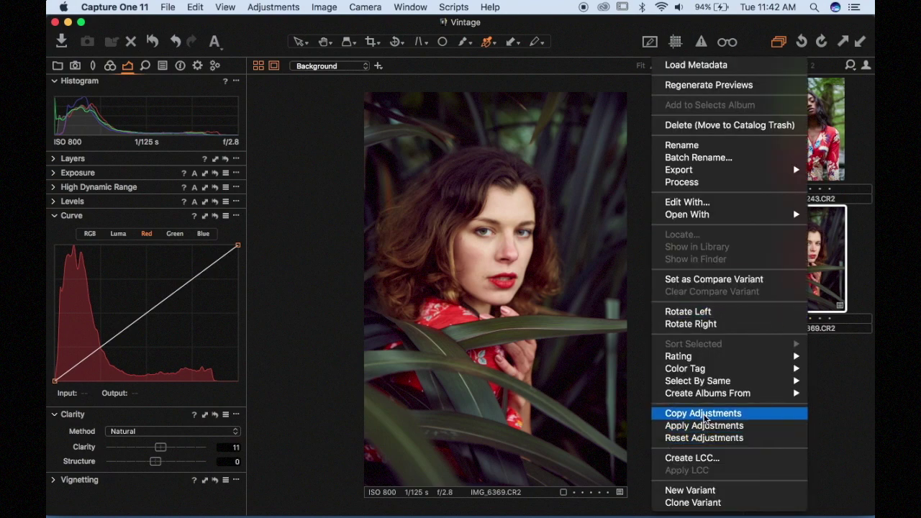
left_click(704, 415)
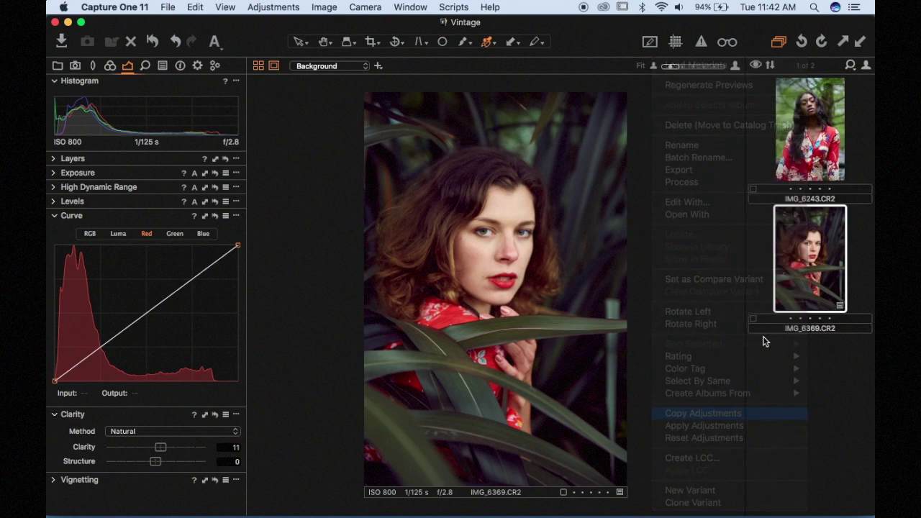
left_click(796, 158)
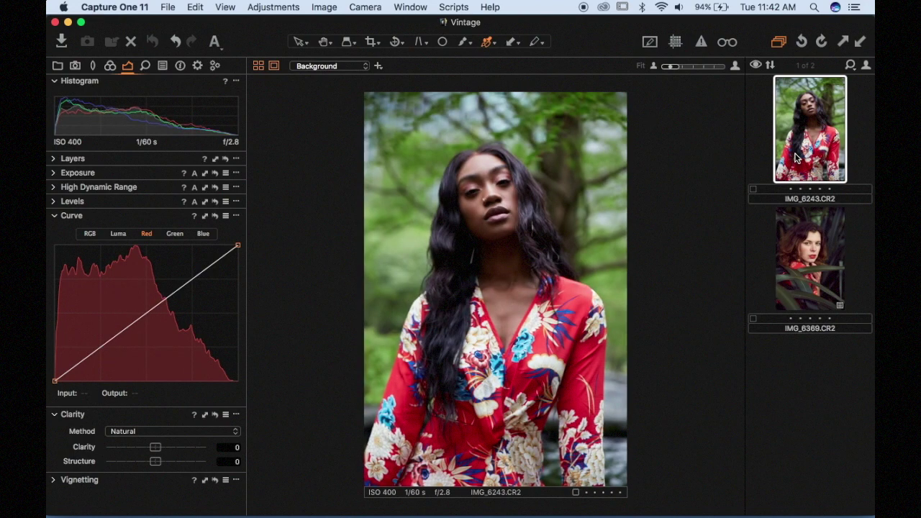
right_click(796, 159)
left_click(685, 426)
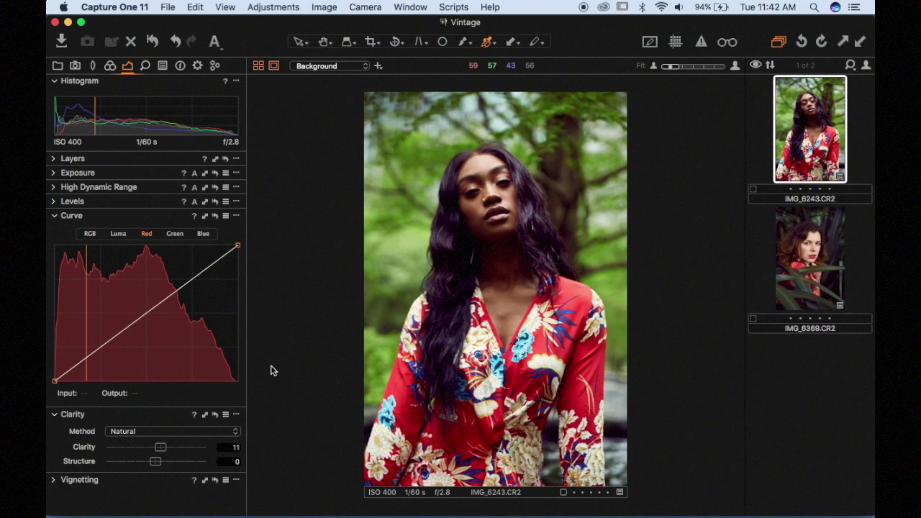
right_click(813, 122)
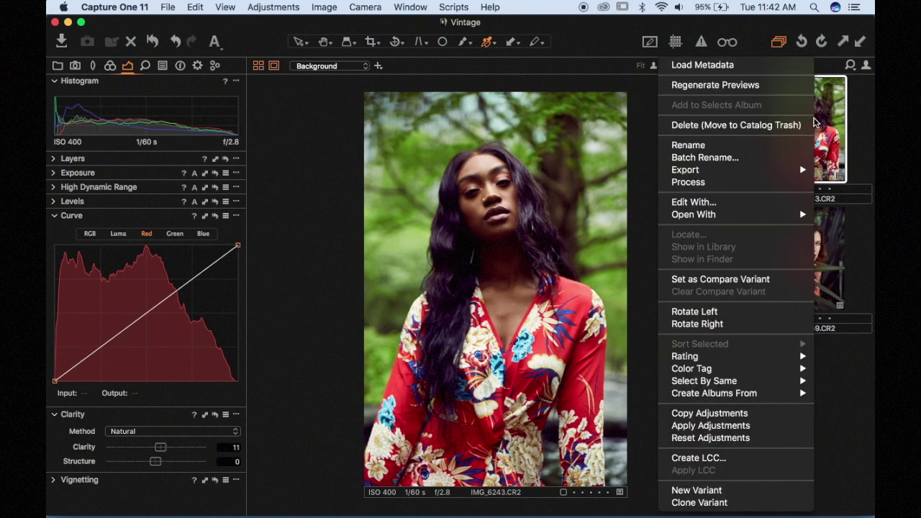
left_click(328, 184)
key("super+z")
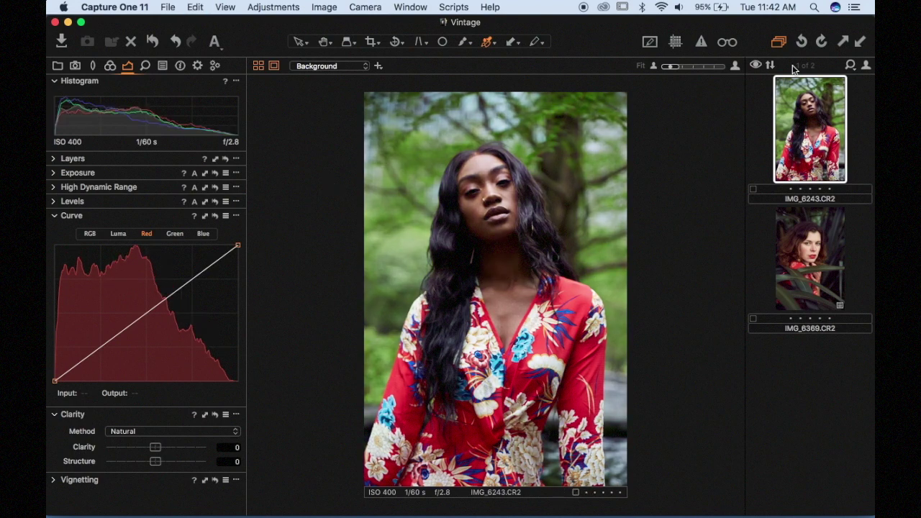
left_click(832, 272)
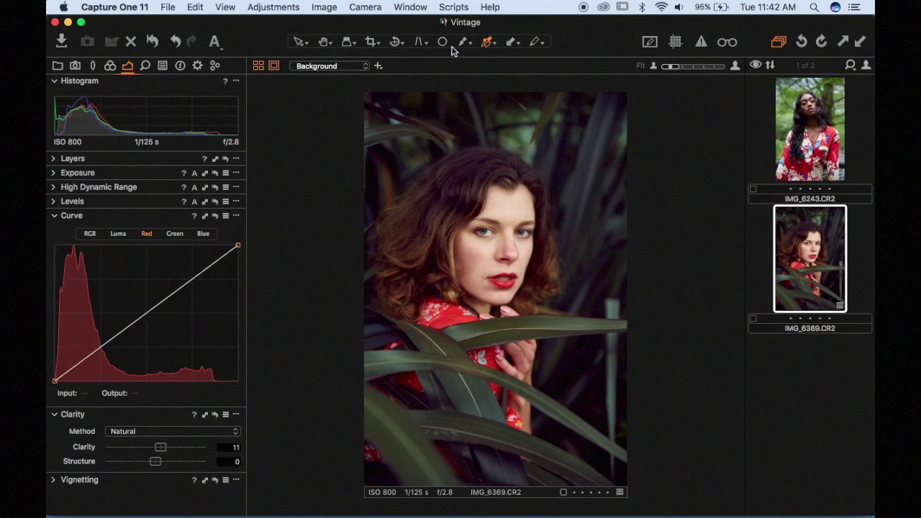
Bring back the Pinterest vintage fashion photography board and scroll down through it.
mouse_move(664, 512)
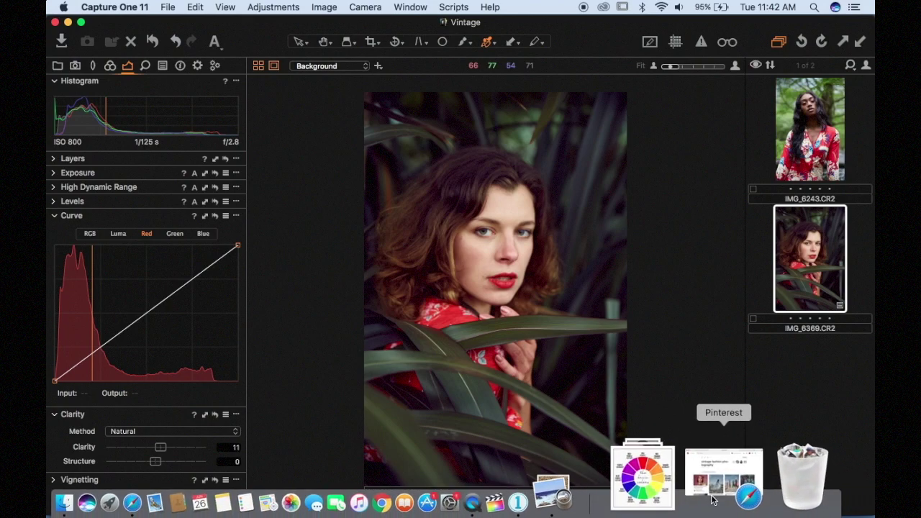
left_click(723, 471)
scroll(602, 308, "down", 15)
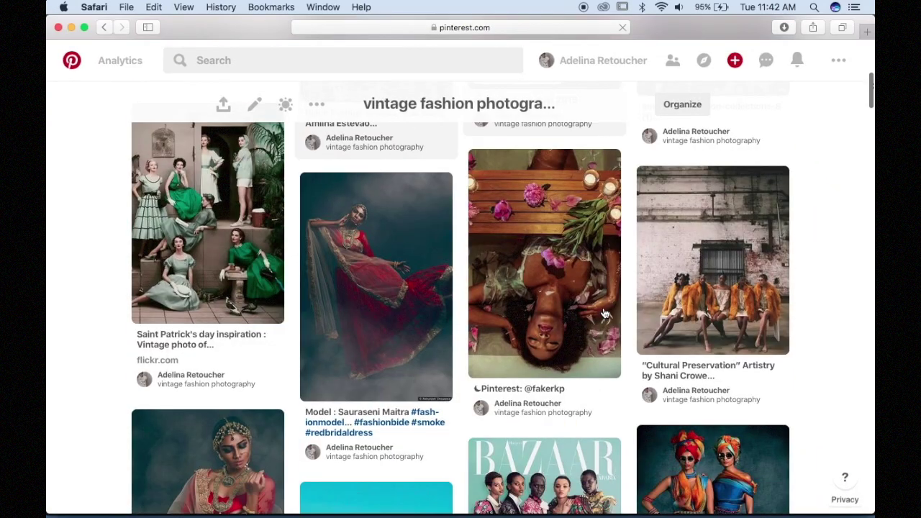
scroll(603, 308, "down", 5)
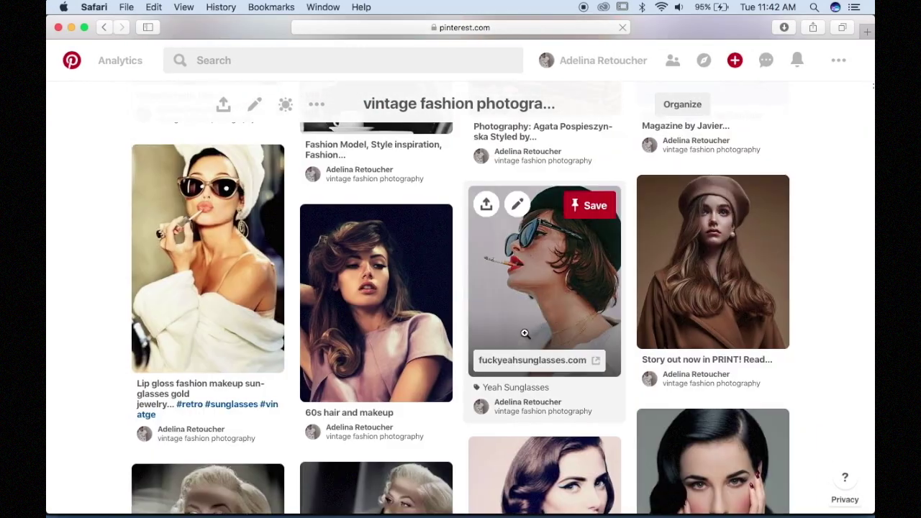
scroll(499, 358, "down", 2)
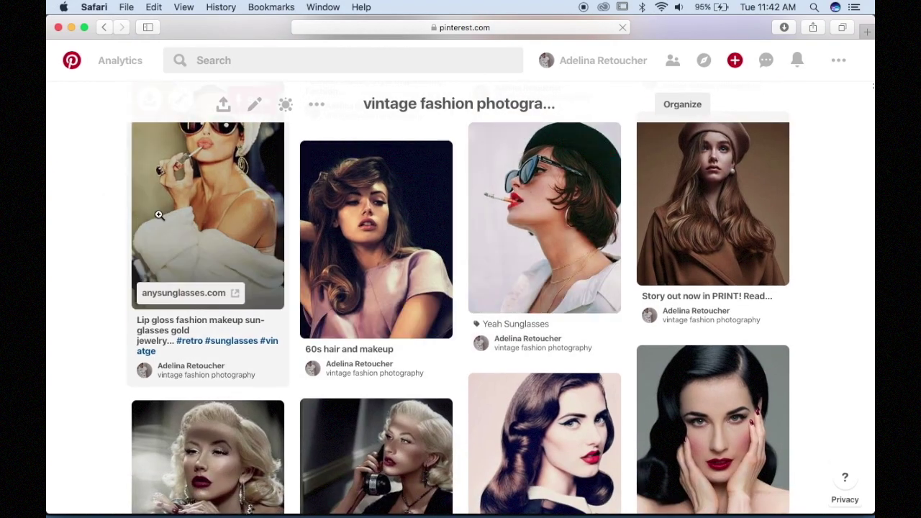
scroll(158, 215, "down", 6)
scroll(159, 216, "down", 2)
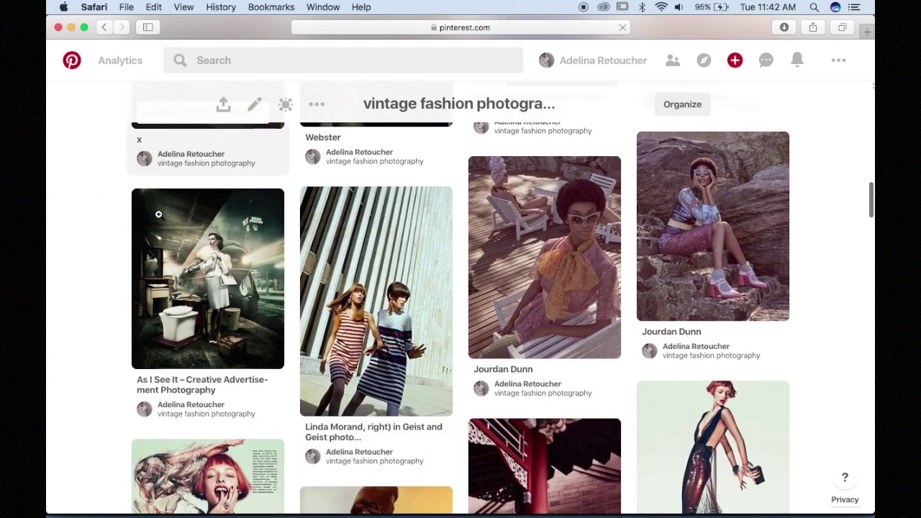
scroll(271, 329, "down", 4)
scroll(270, 329, "down", 5)
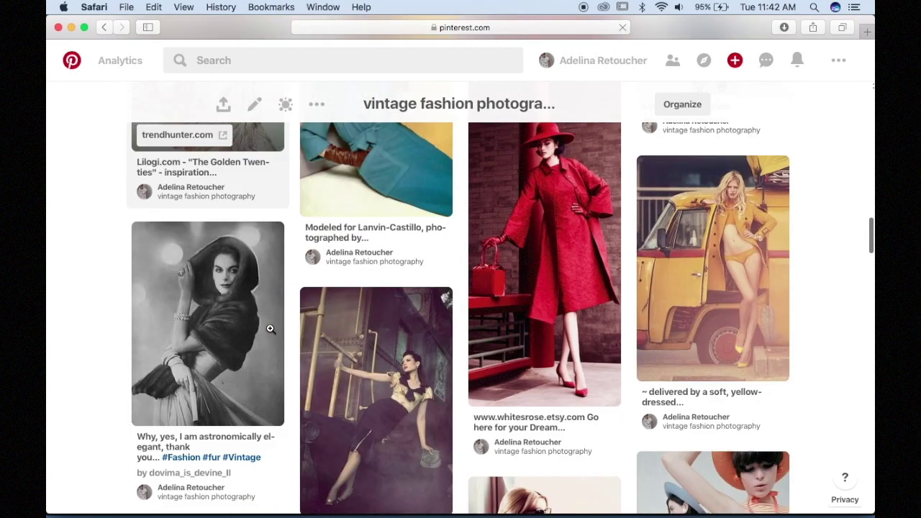
scroll(271, 329, "down", 4)
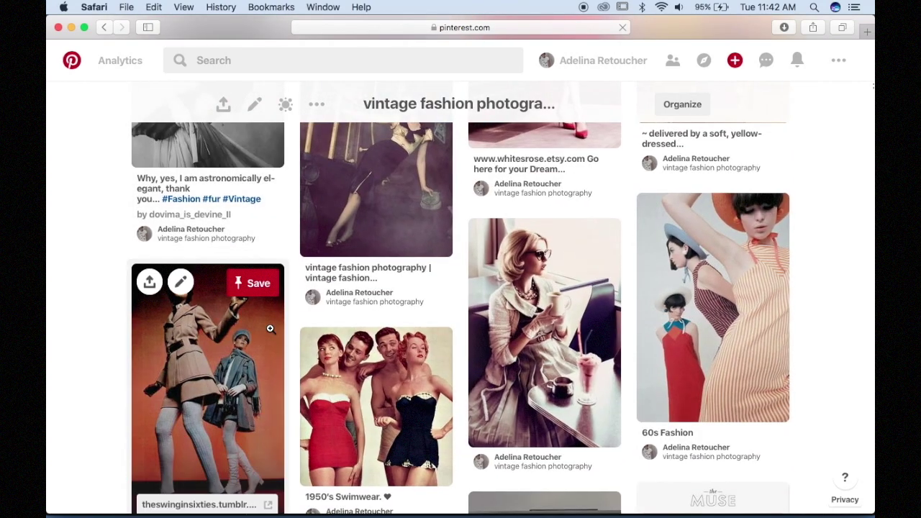
scroll(270, 329, "down", 6)
scroll(270, 329, "down", 15)
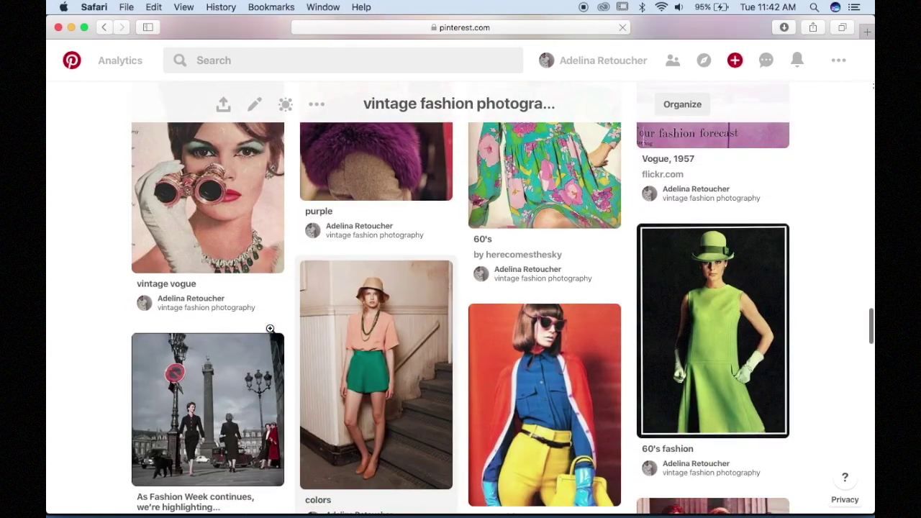
Scroll back up the board, then minimise Safari to reveal the Capture One portrait.
scroll(271, 329, "up", 15)
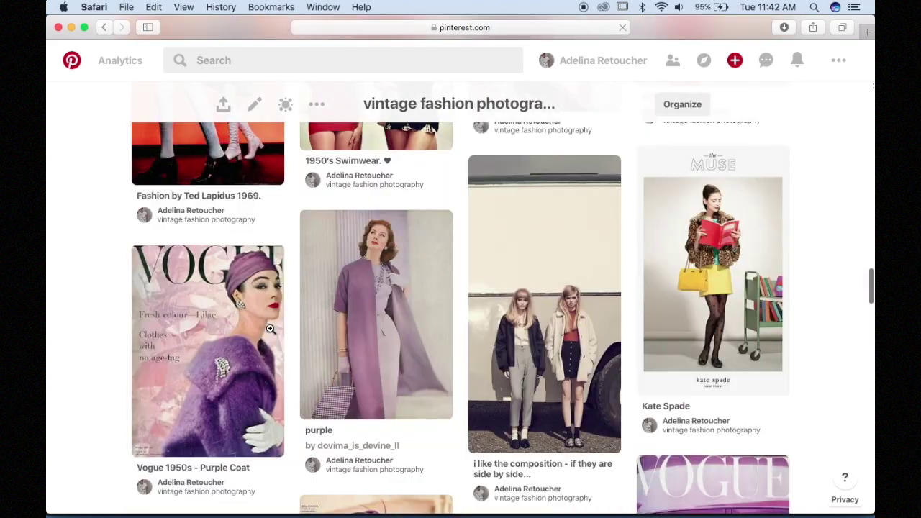
scroll(270, 328, "up", 10)
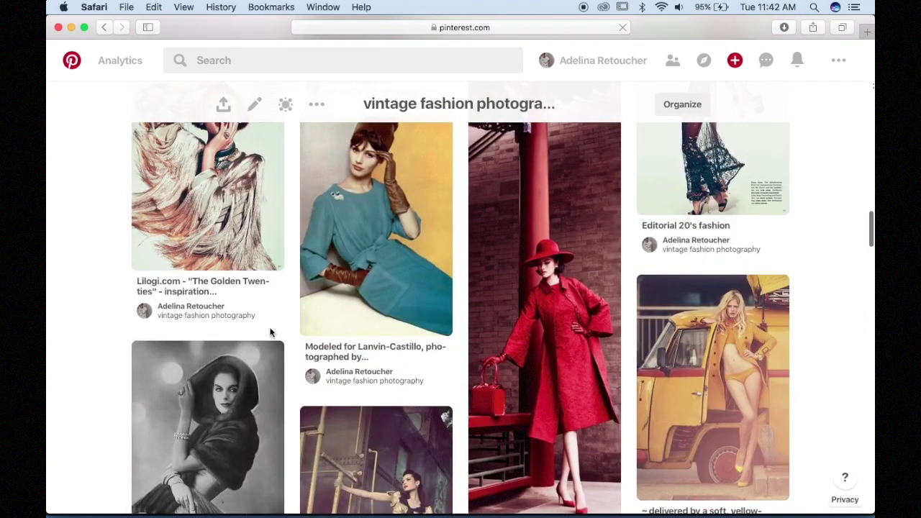
scroll(271, 328, "up", 8)
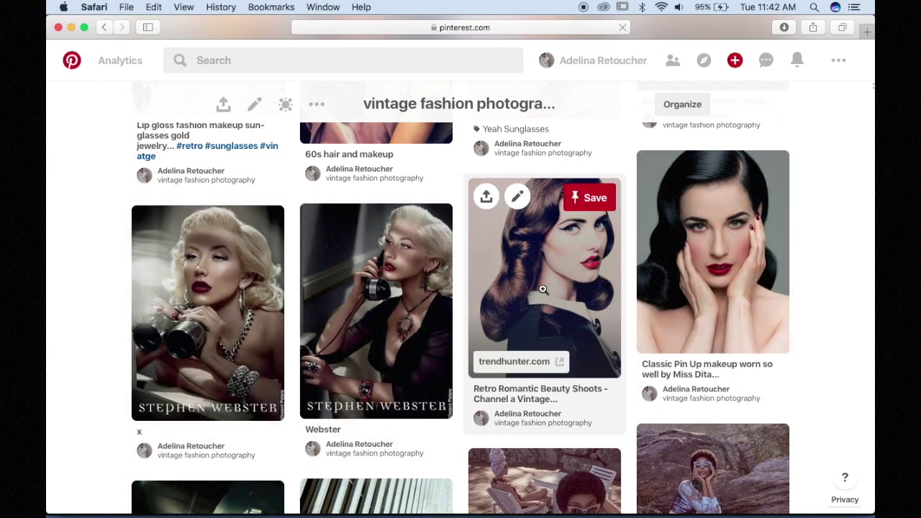
scroll(399, 298, "up", 2)
scroll(399, 298, "up", 6)
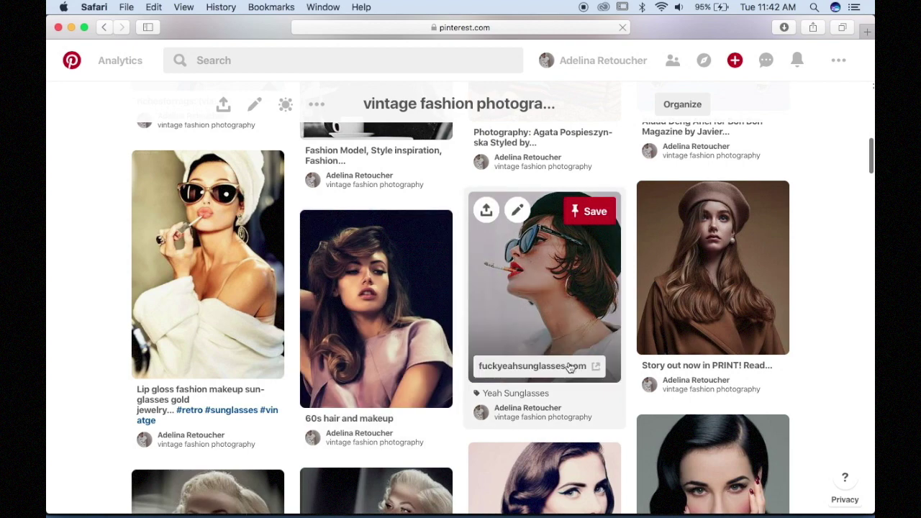
scroll(374, 388, "up", 3)
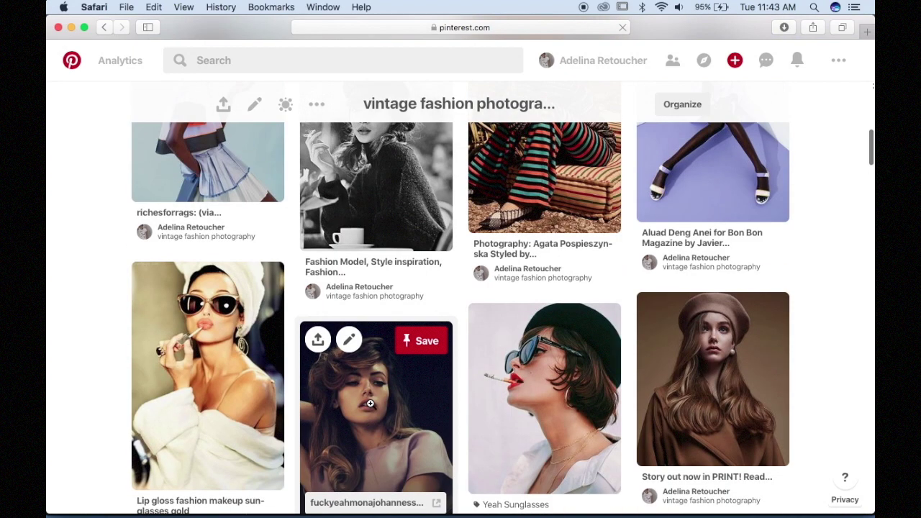
scroll(443, 409, "up", 8)
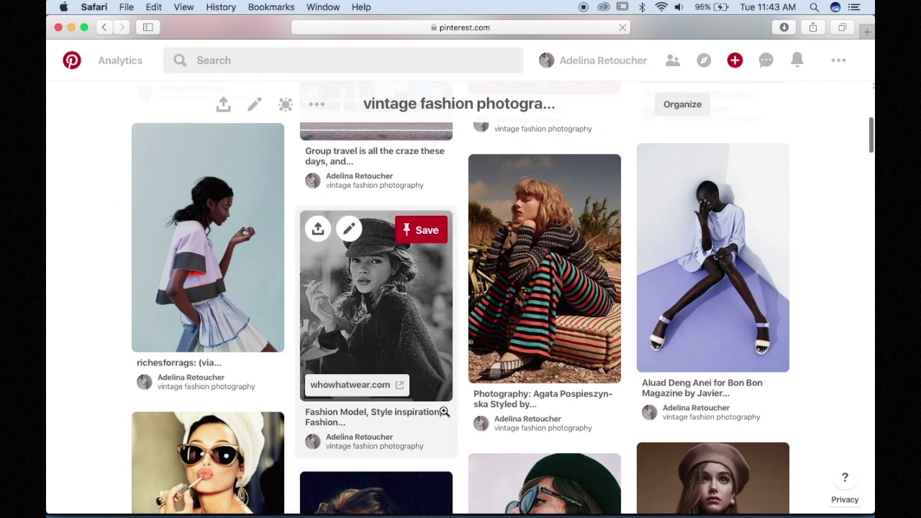
scroll(266, 328, "up", 15)
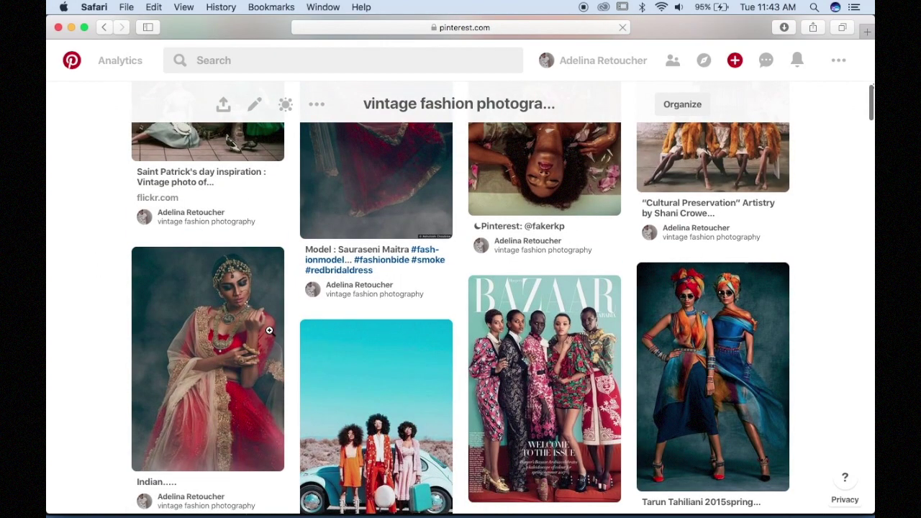
left_click(71, 28)
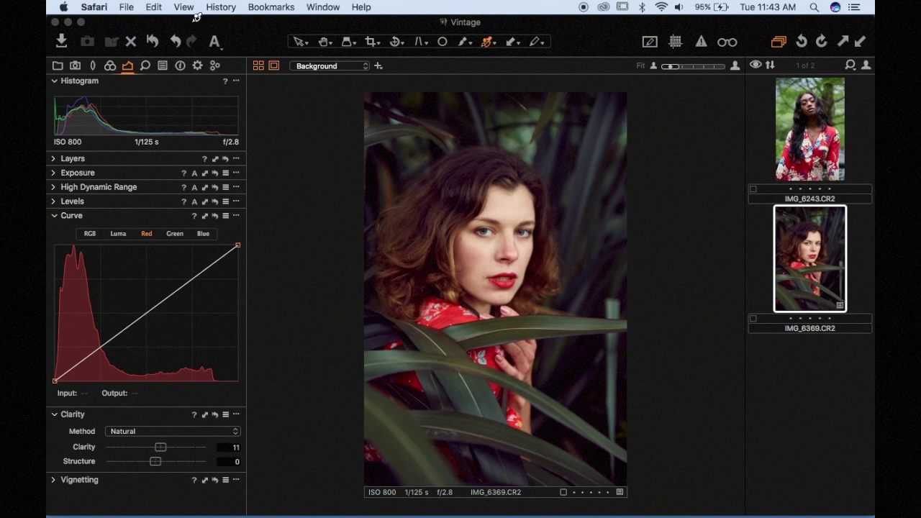
Open Capture One's Export Variants dialog, set to 8-bit PSD, Adobe RGB (1998), 300 px/in.
left_click(127, 9)
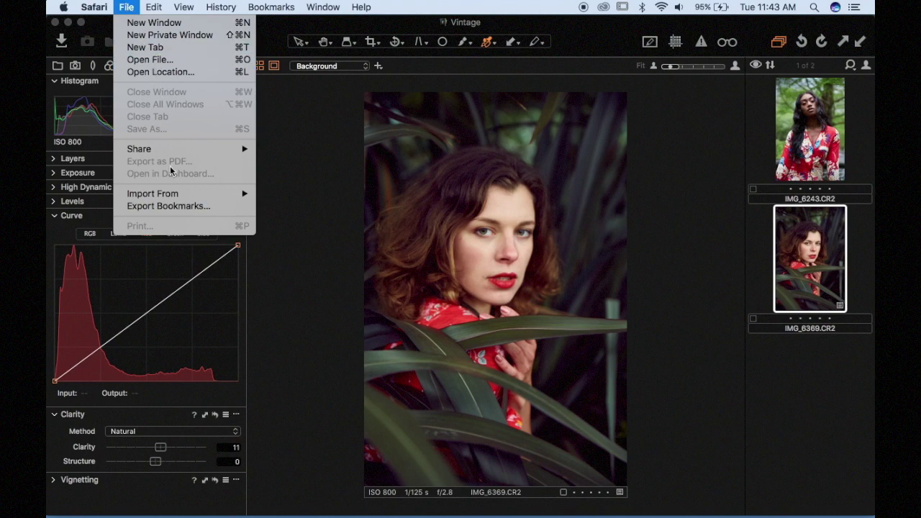
left_click(343, 158)
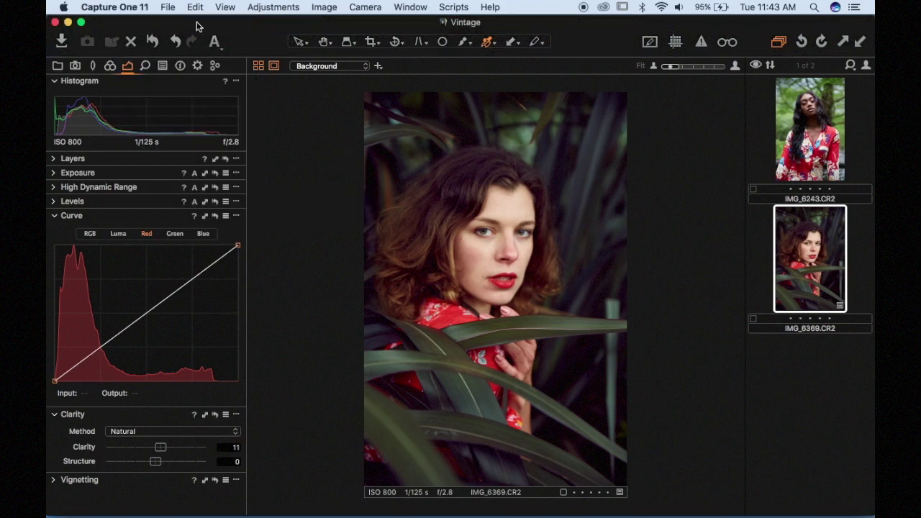
left_click(166, 7)
scroll(216, 381, "down", 3)
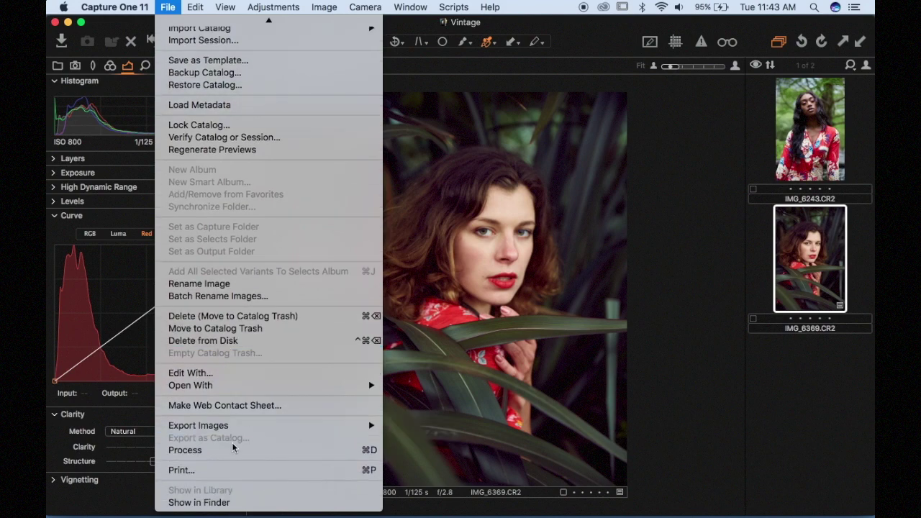
mouse_move(229, 431)
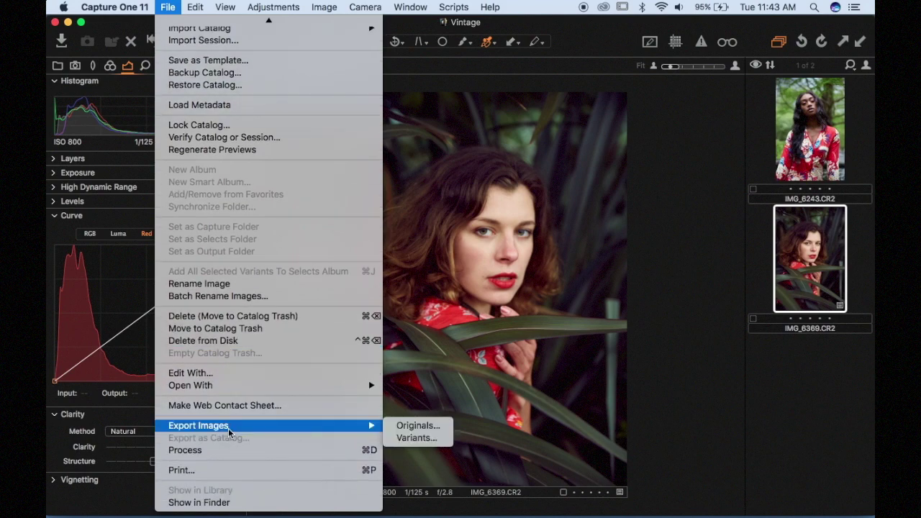
left_click(422, 440)
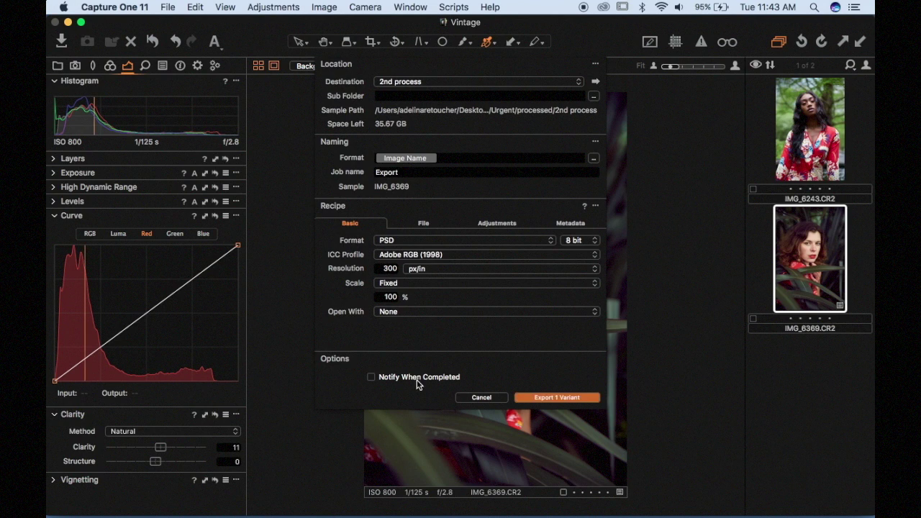
Browse the export destination to the raw-files folder on the Desktop.
left_click(507, 81)
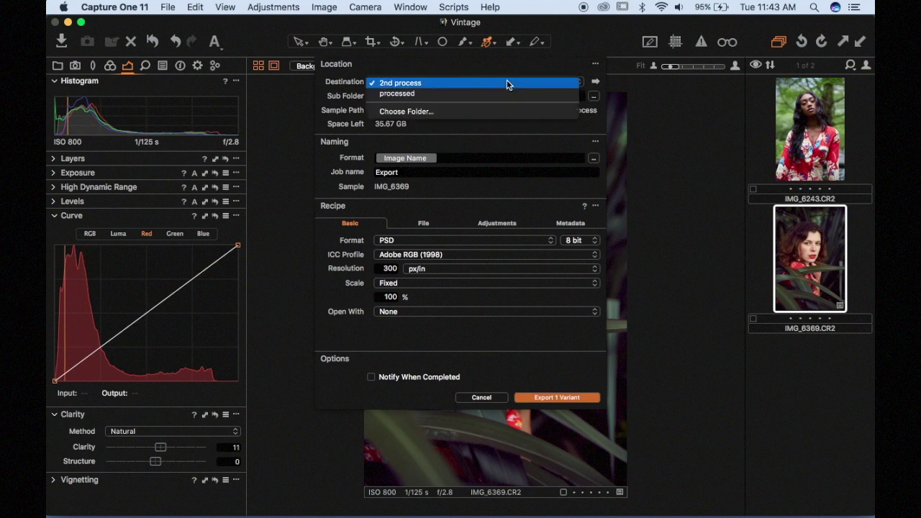
left_click(430, 116)
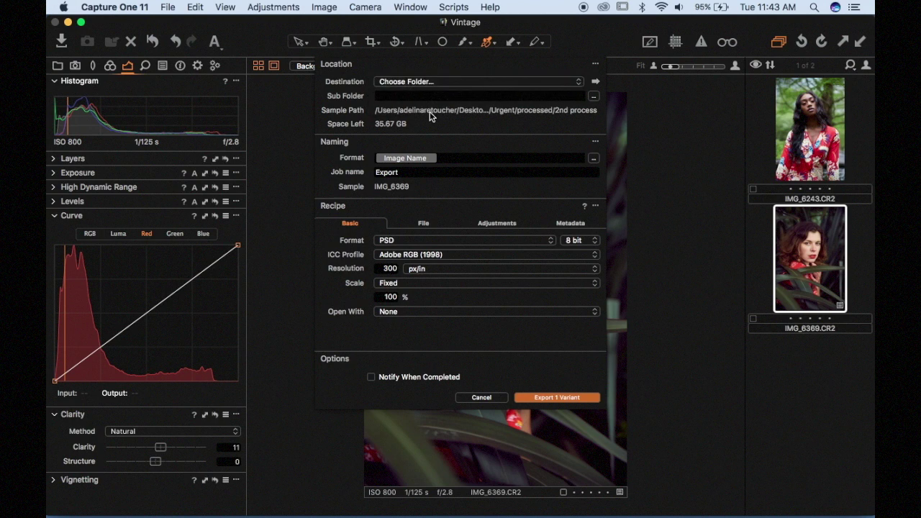
left_click(502, 82)
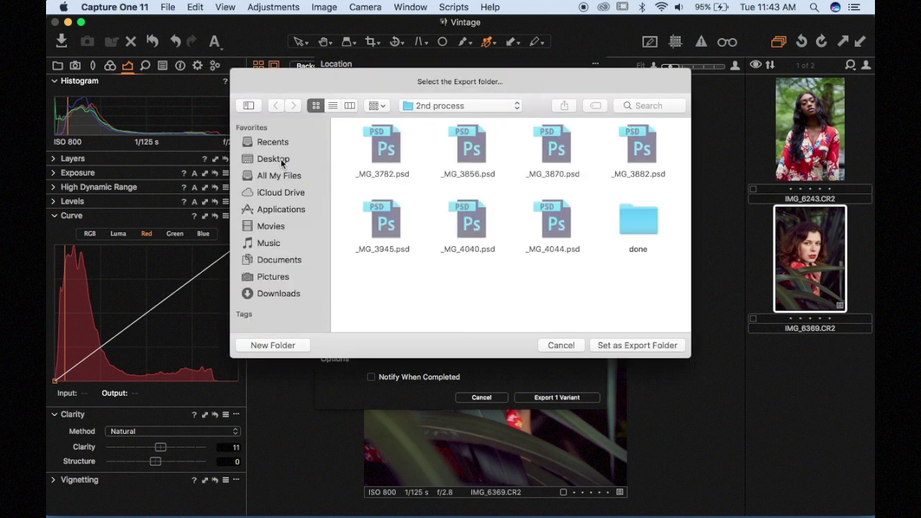
left_click(281, 159)
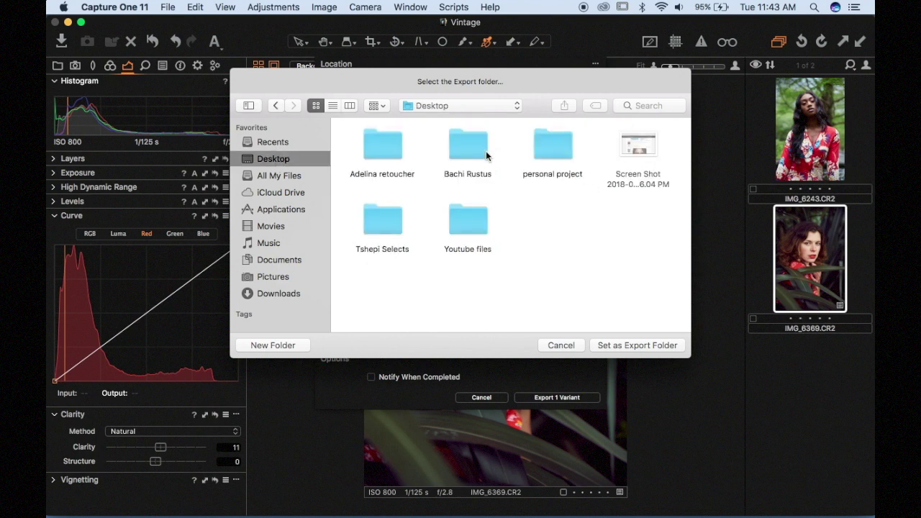
double_click(460, 150)
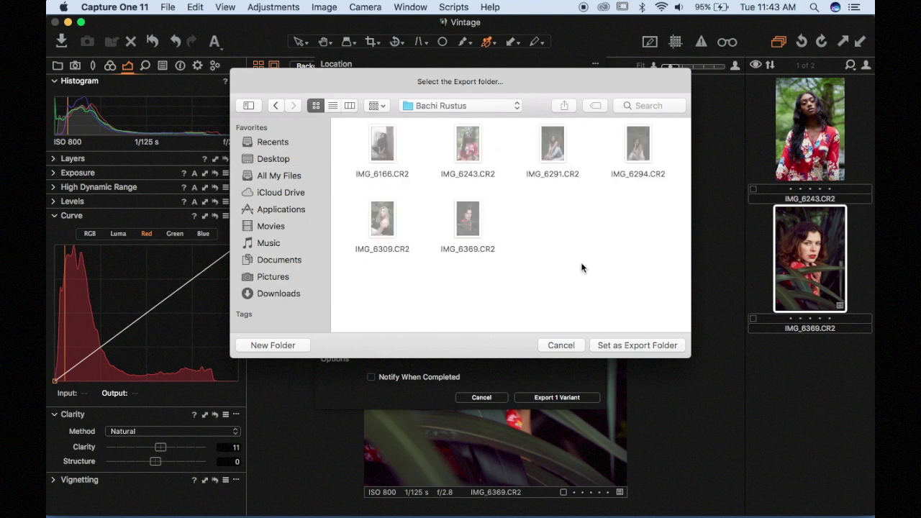
Create a new folder named 'processed' there and set it as the export folder.
left_click(274, 345)
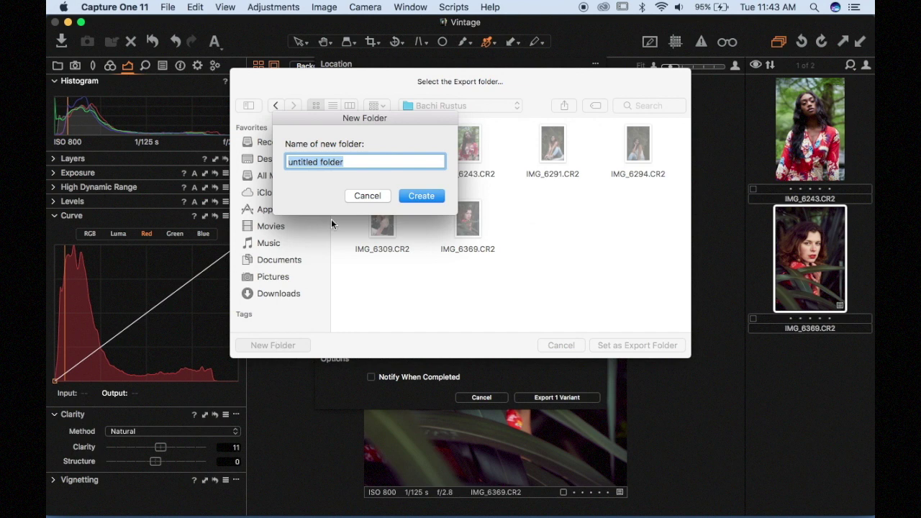
type("processed")
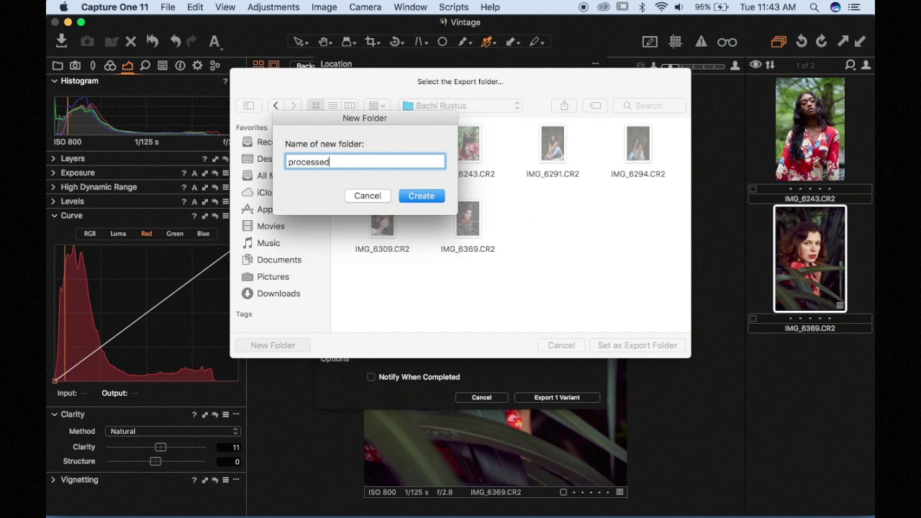
left_click(422, 195)
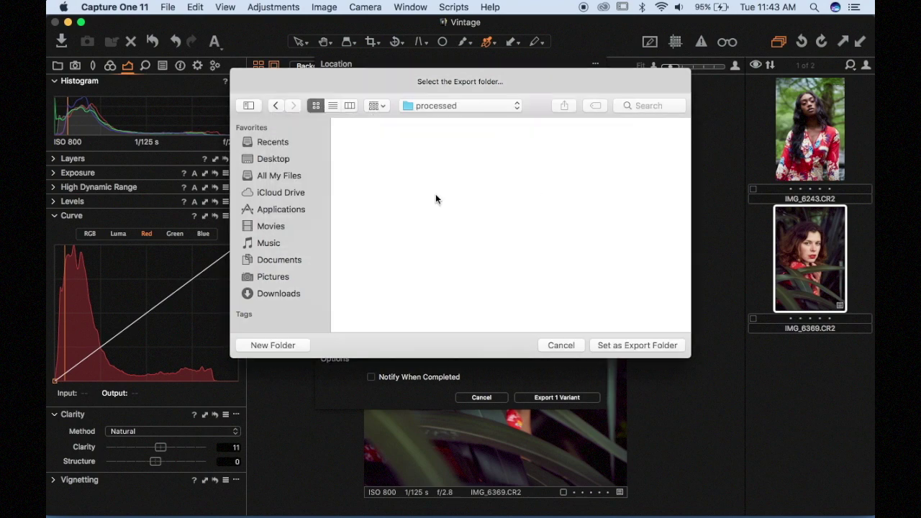
left_click(618, 346)
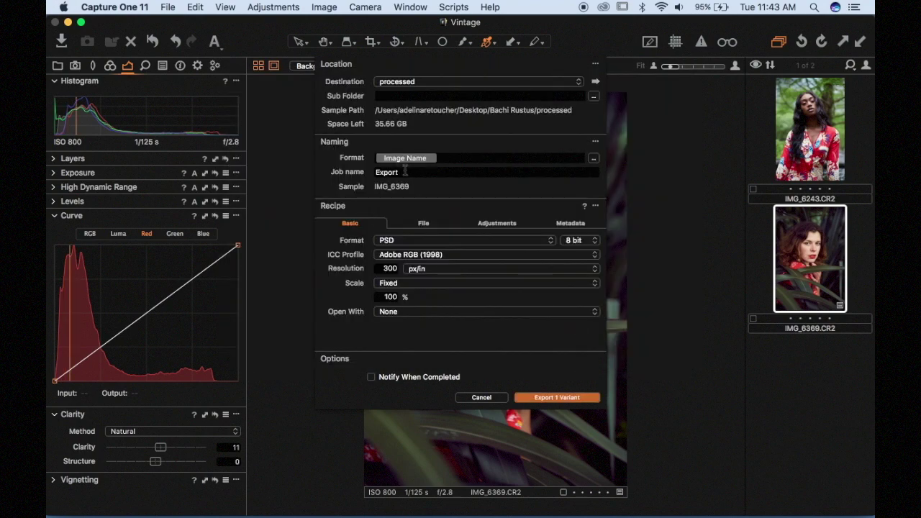
Export the graded IMG_6369 portrait as one variant into the processed folder.
left_click(542, 399)
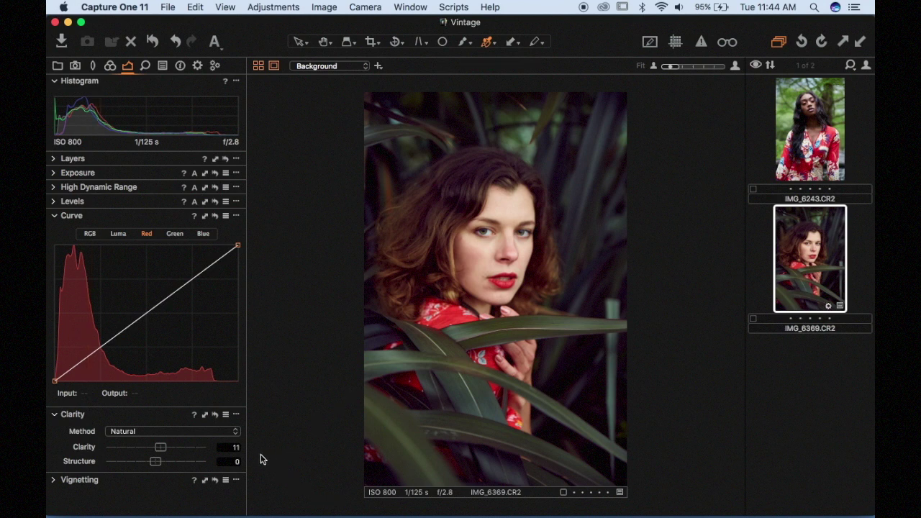
mouse_move(712, 512)
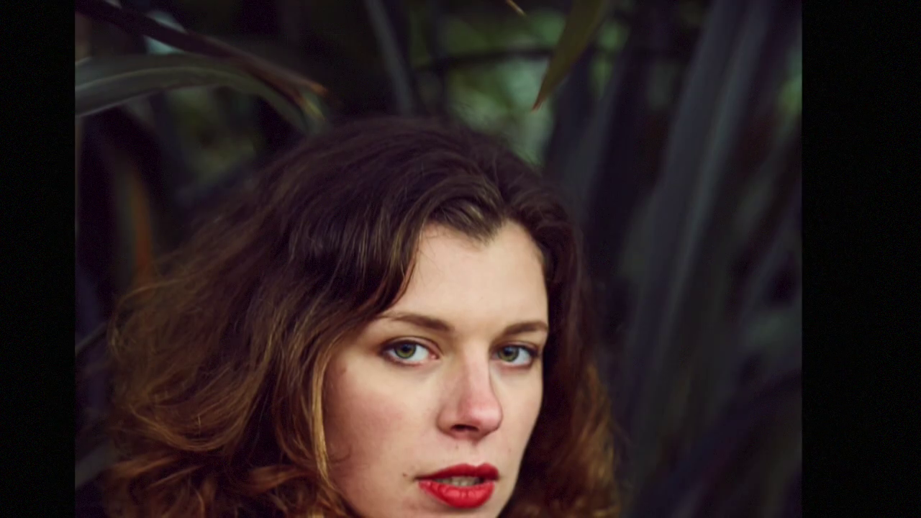